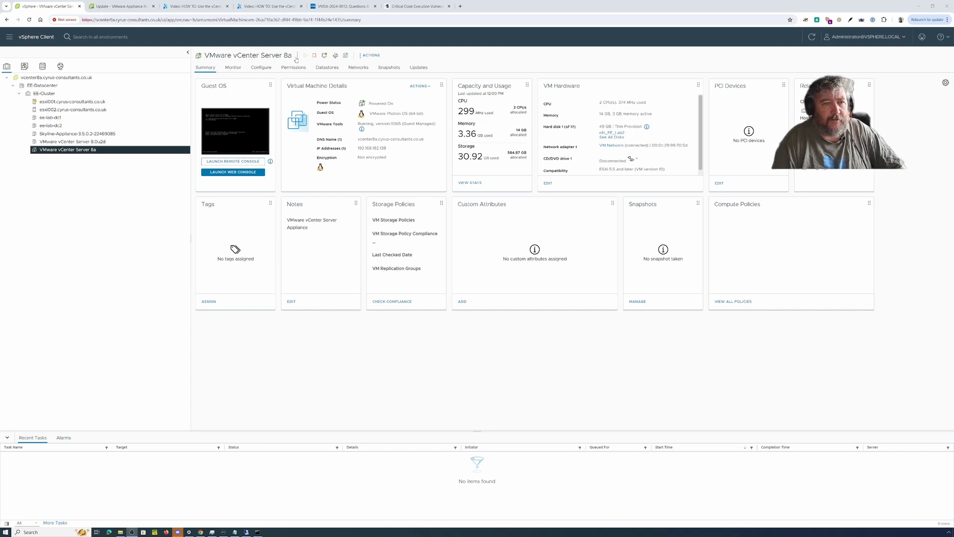
Review the VMSA-2024-0012 Q&A and SecurityWeek article on the vCenter Server vulnerabilities, plus the video pages on VAMI backups.
{"action": "left_click", "coordinate": [343, 6]}
{"action": "mouse_move", "coordinate": [332, 74]}
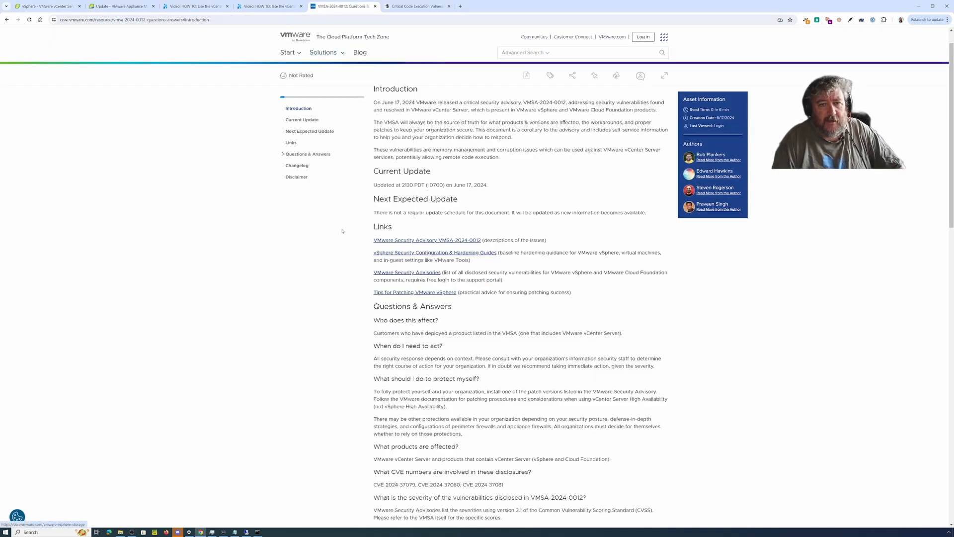
{"action": "scroll", "coordinate": [391, 93], "scroll_direction": "up", "scroll_amount": 1}
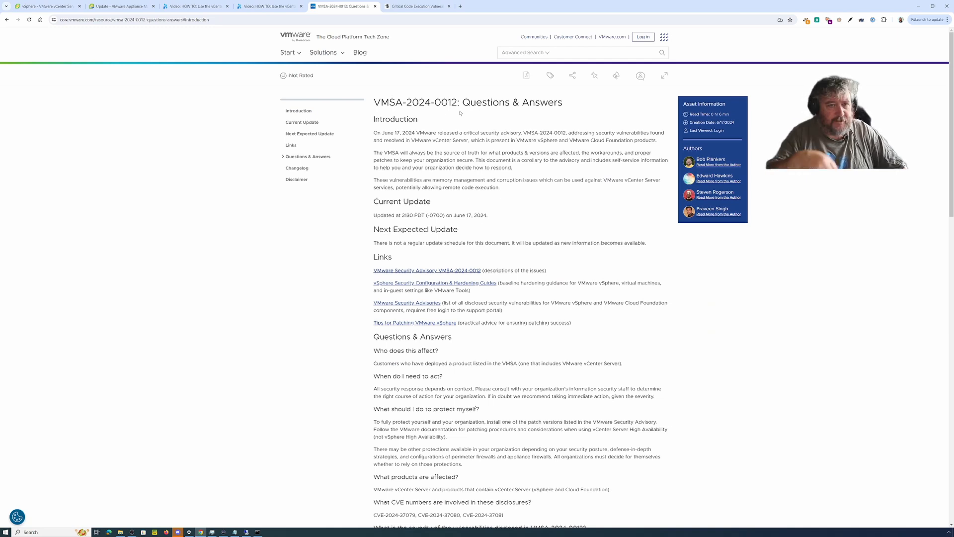
{"action": "left_click", "coordinate": [417, 6]}
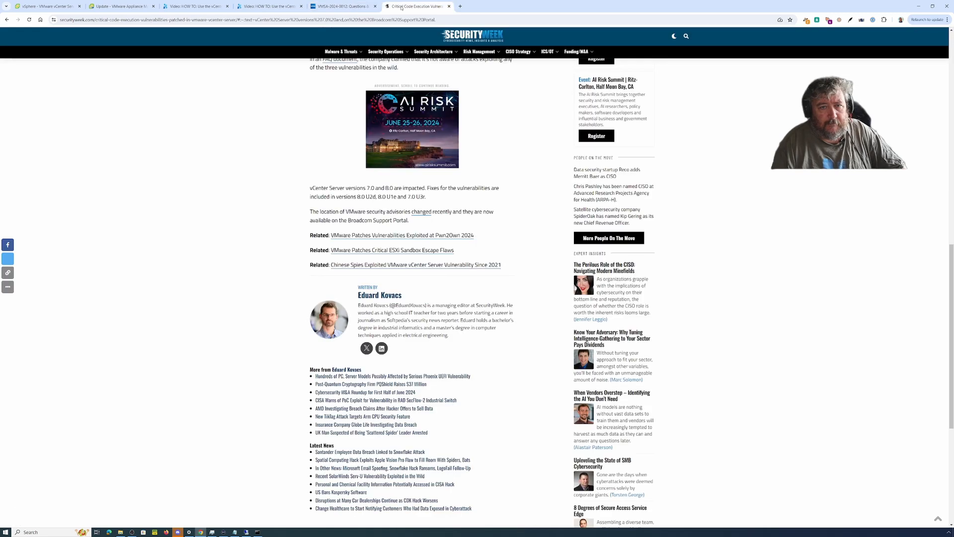
{"action": "scroll", "coordinate": [487, 267], "scroll_direction": "up", "scroll_amount": 10}
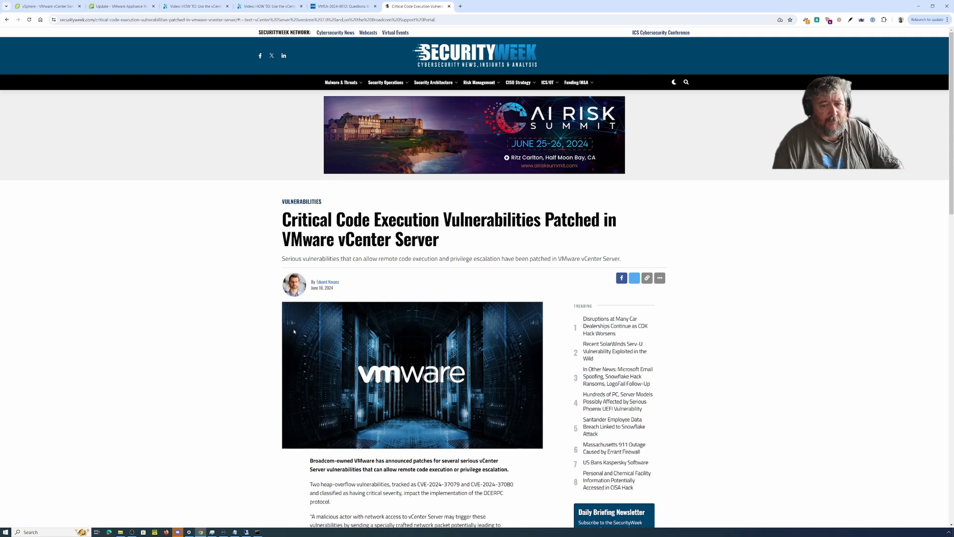
{"action": "scroll", "coordinate": [294, 331], "scroll_direction": "down", "scroll_amount": 10}
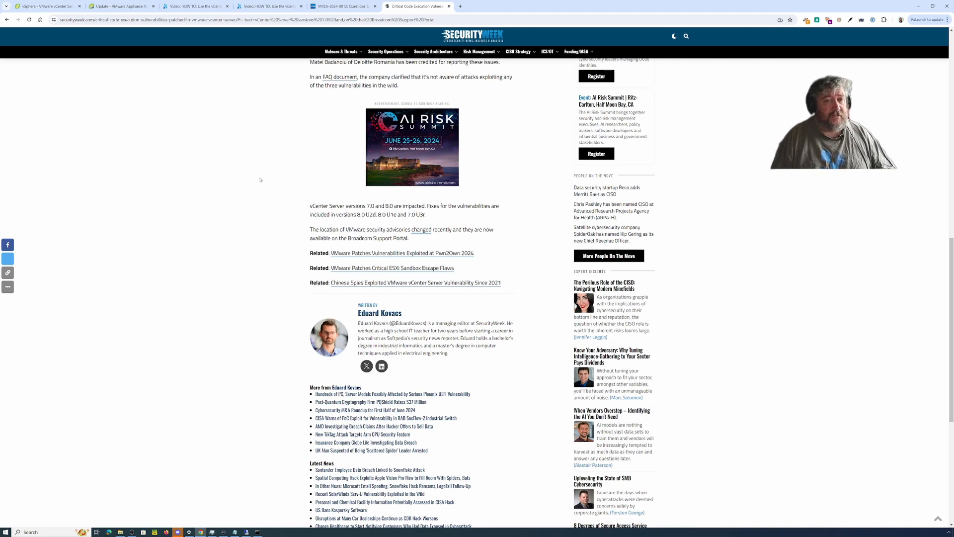
{"action": "left_click", "coordinate": [203, 11]}
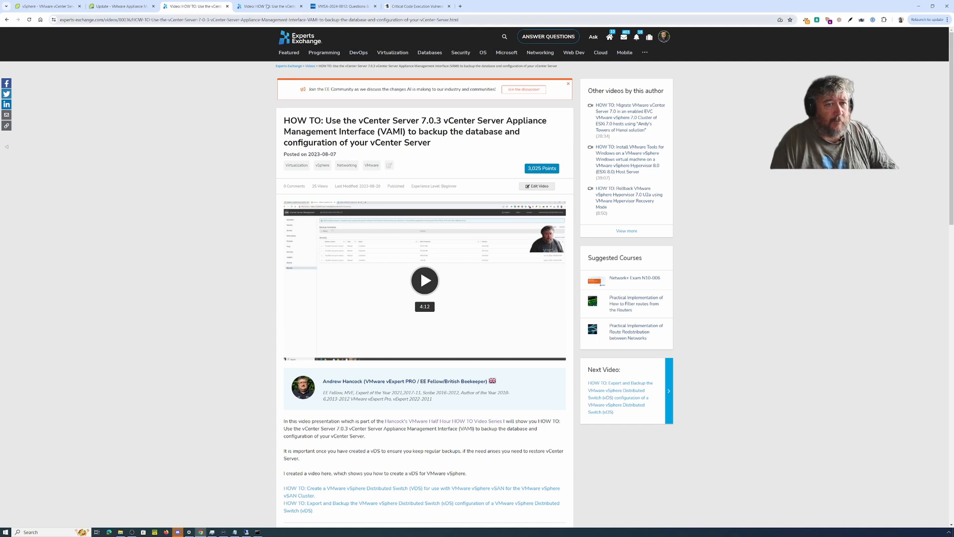
{"action": "left_click", "coordinate": [267, 7]}
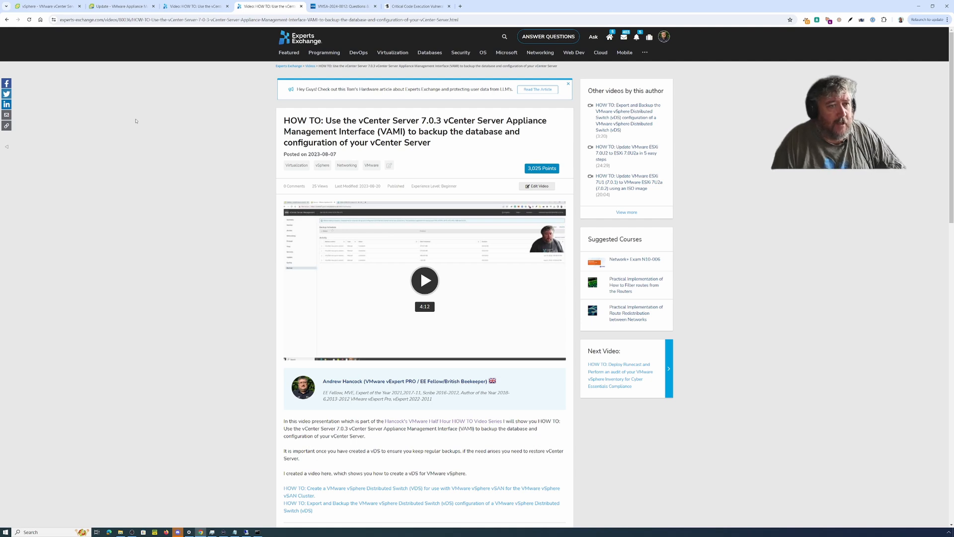
Check the appliance's backup schedule and activity and its update history in vCenter Server Management.
{"action": "left_click", "coordinate": [125, 6]}
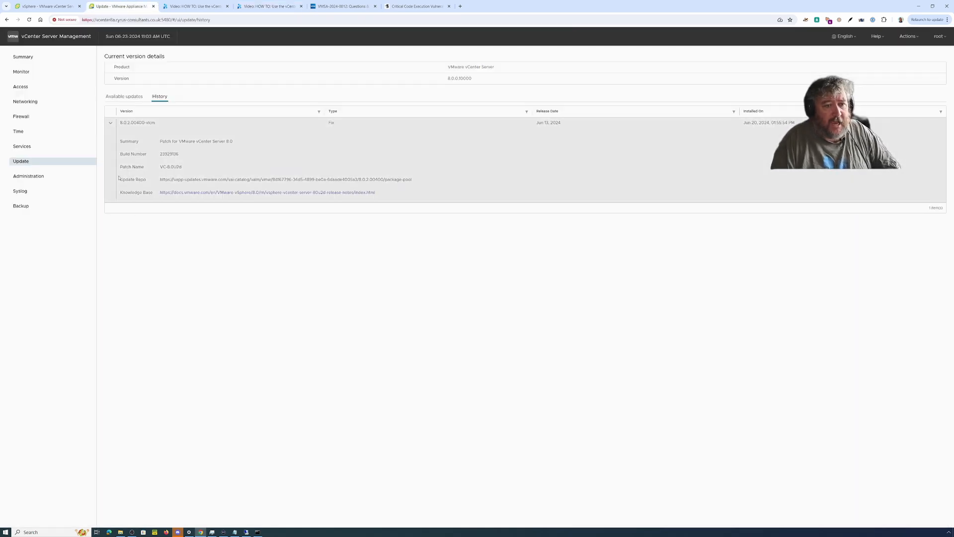
{"action": "left_click", "coordinate": [28, 209]}
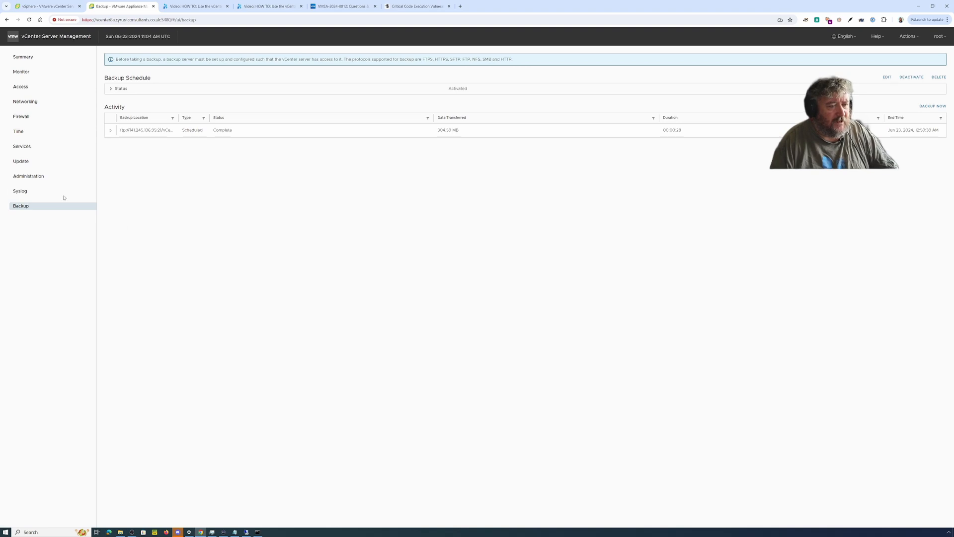
{"action": "left_click", "coordinate": [23, 162]}
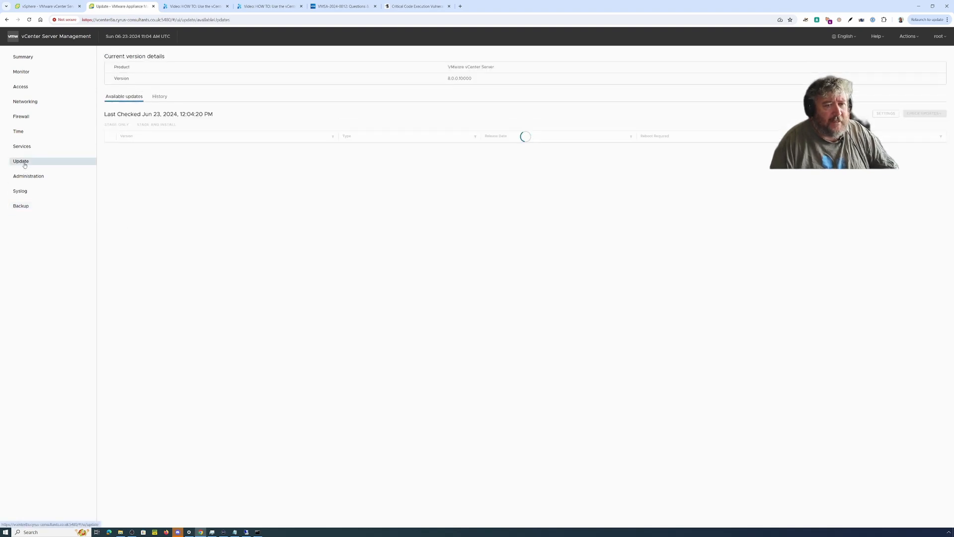
{"action": "left_click", "coordinate": [160, 97]}
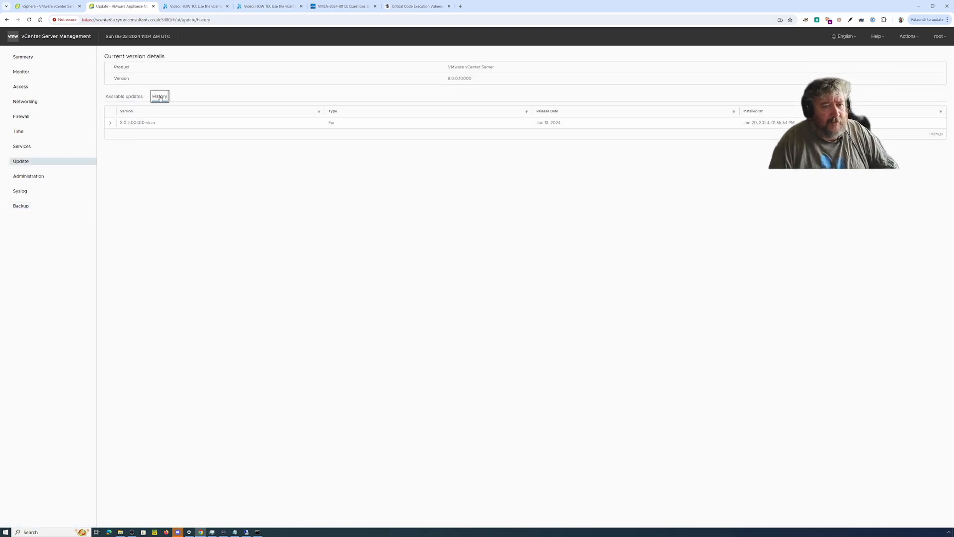
Take a snapshot of the VMware vCenter Server 8a virtual machine in the vSphere Client, without including its memory.
{"action": "left_click", "coordinate": [32, 7]}
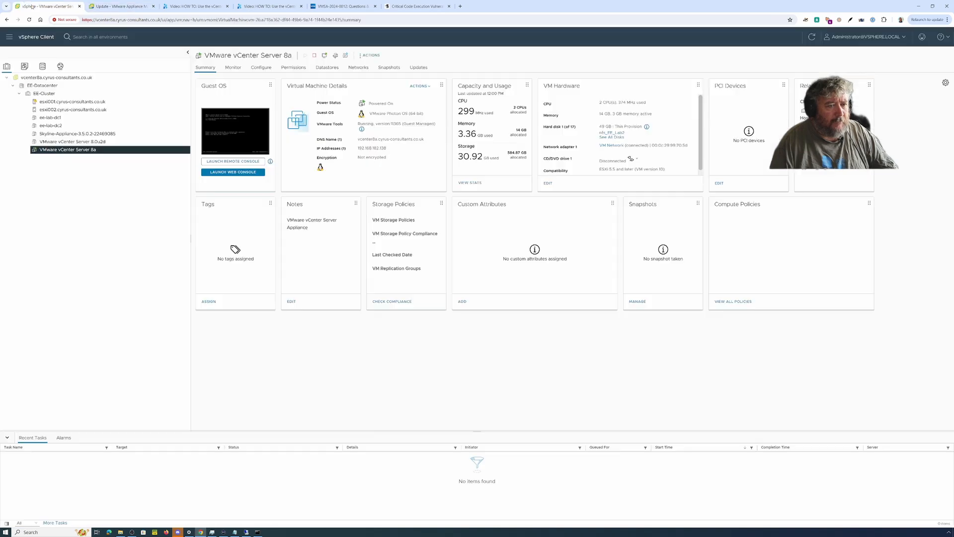
{"action": "right_click", "coordinate": [67, 151]}
{"action": "mouse_move", "coordinate": [103, 188]}
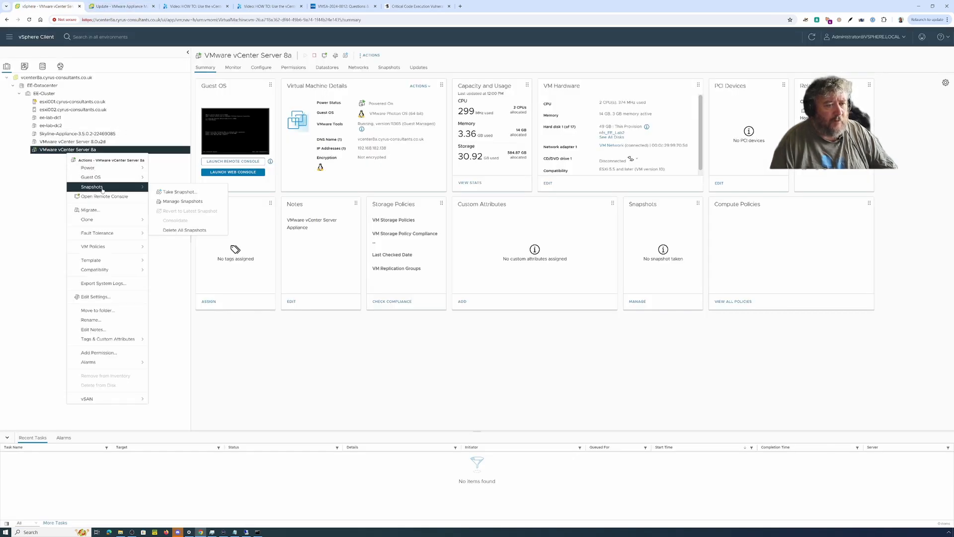
{"action": "left_click", "coordinate": [199, 192]}
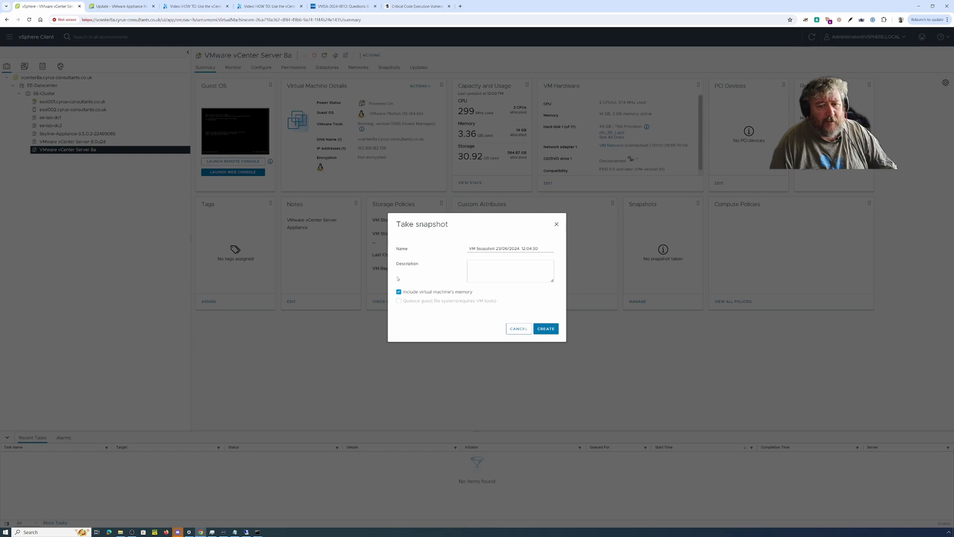
{"action": "left_click", "coordinate": [408, 292]}
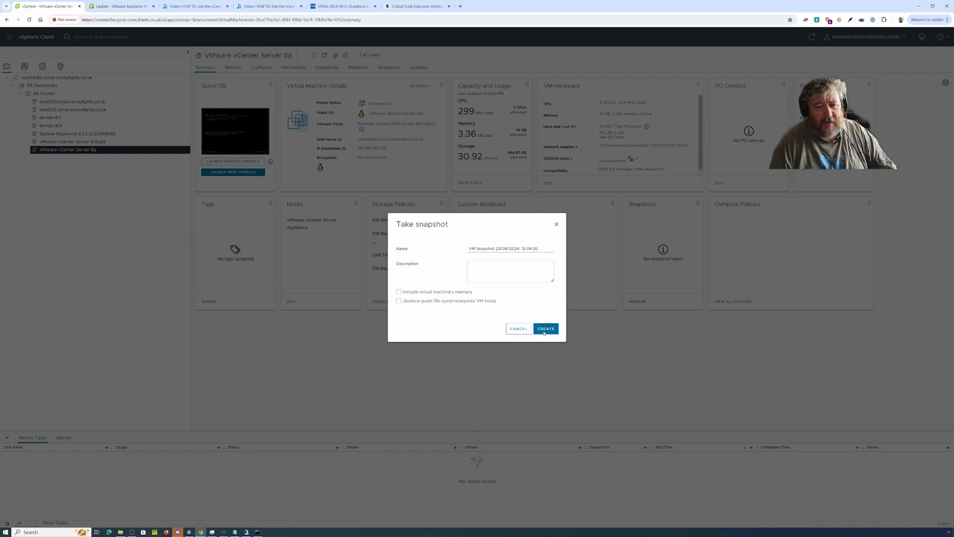
{"action": "left_click", "coordinate": [545, 329]}
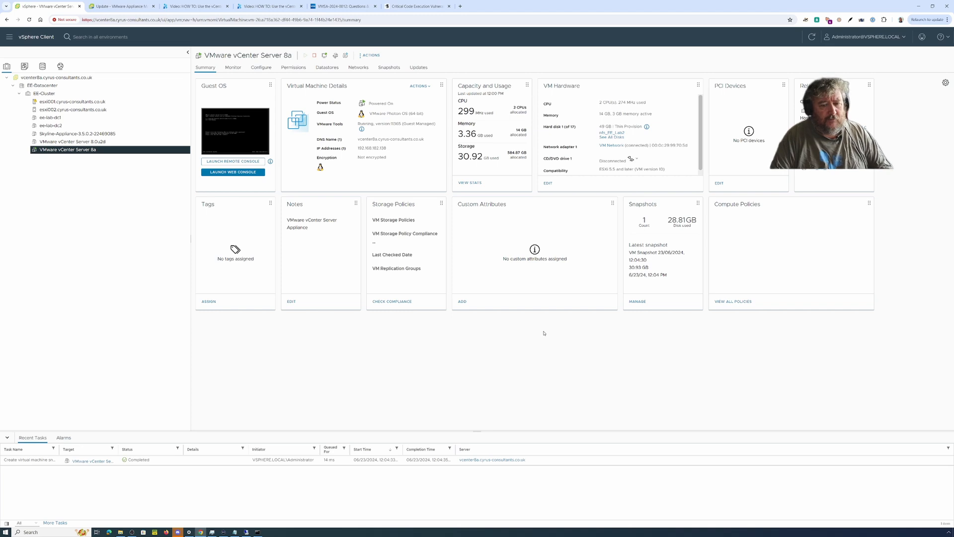
Inspect the installed patch's details in the appliance's update history, and set the update repository URL to Default.
{"action": "left_click", "coordinate": [120, 7]}
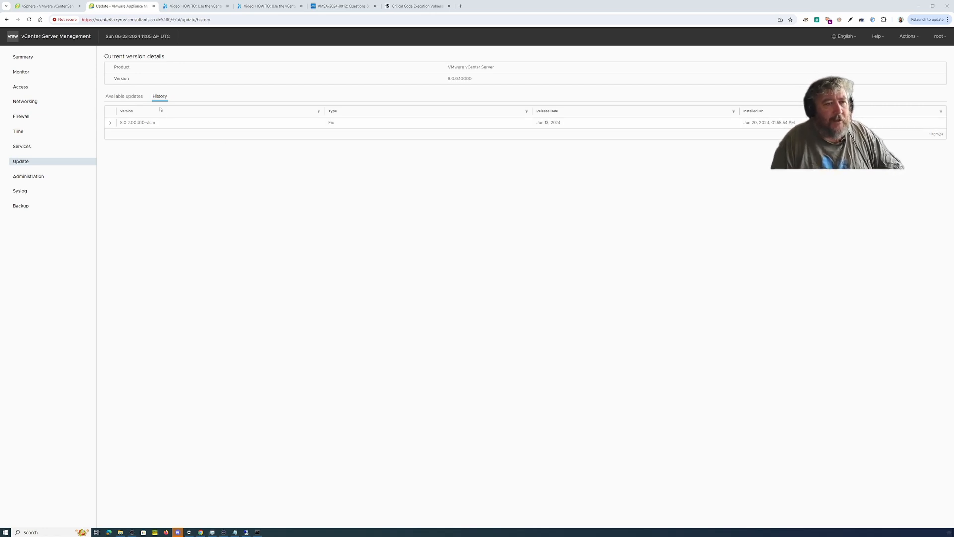
{"action": "left_click", "coordinate": [110, 128]}
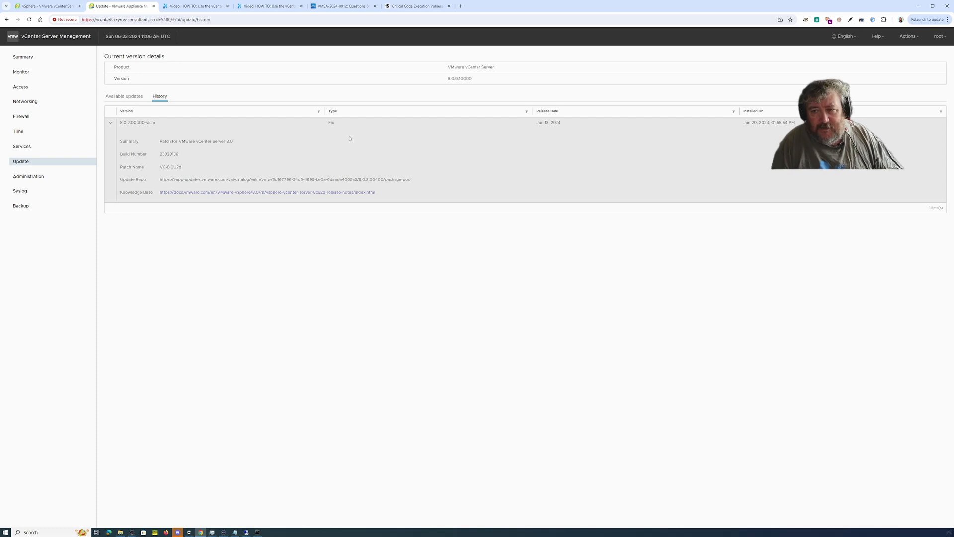
{"action": "left_click", "coordinate": [124, 96]}
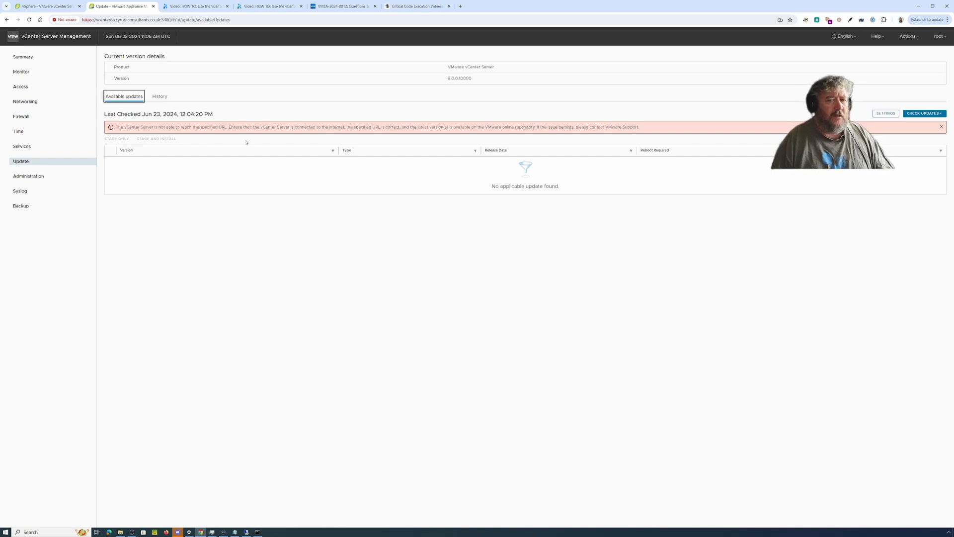
{"action": "left_click", "coordinate": [886, 113]}
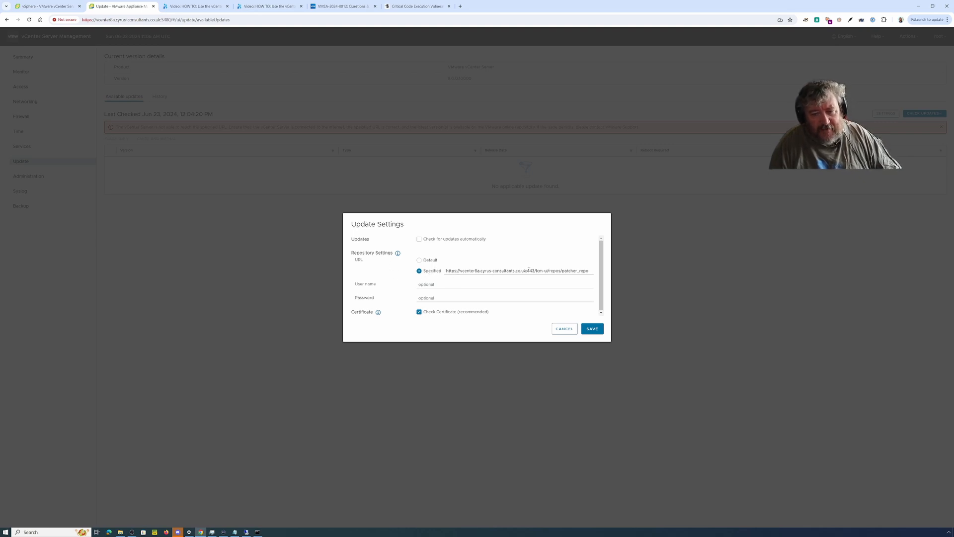
{"action": "left_click", "coordinate": [528, 271]}
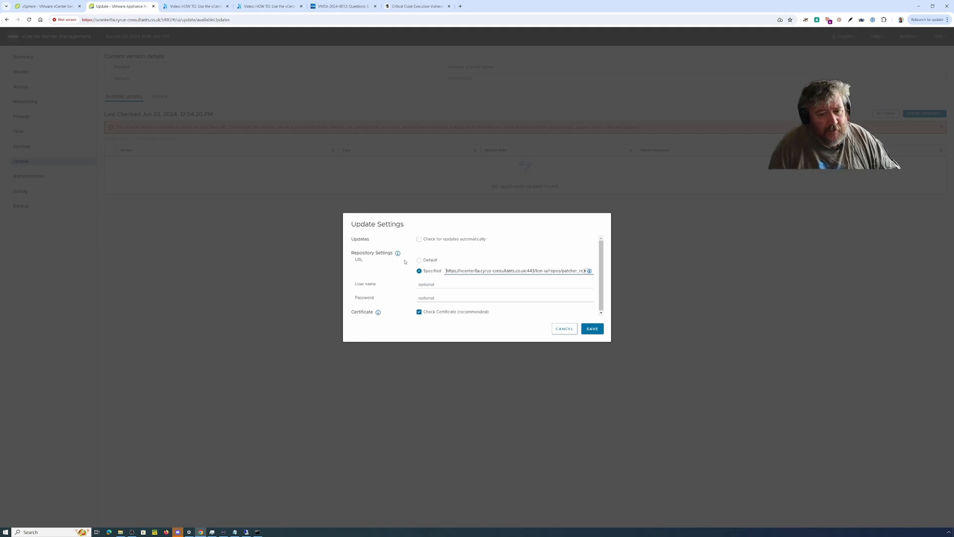
{"action": "left_click", "coordinate": [422, 262]}
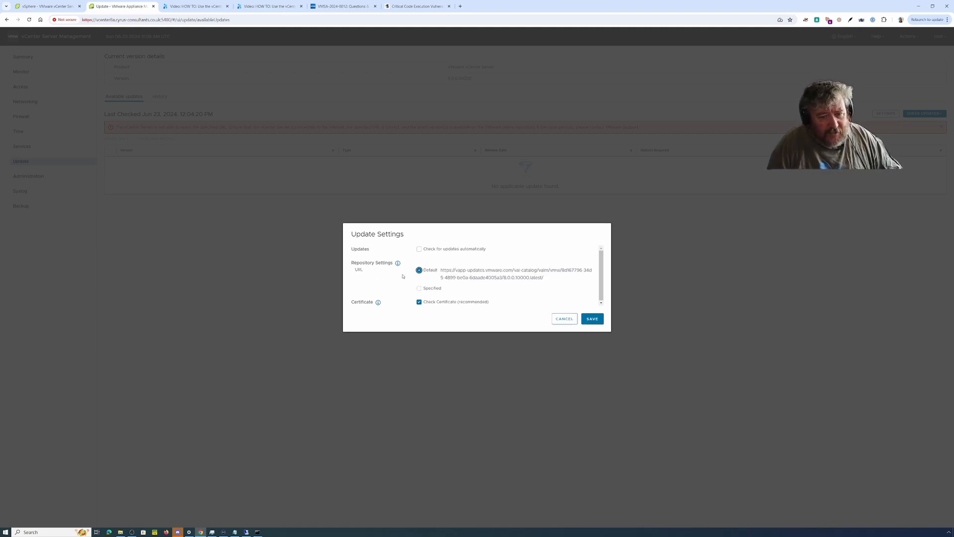
{"action": "left_click", "coordinate": [597, 321]}
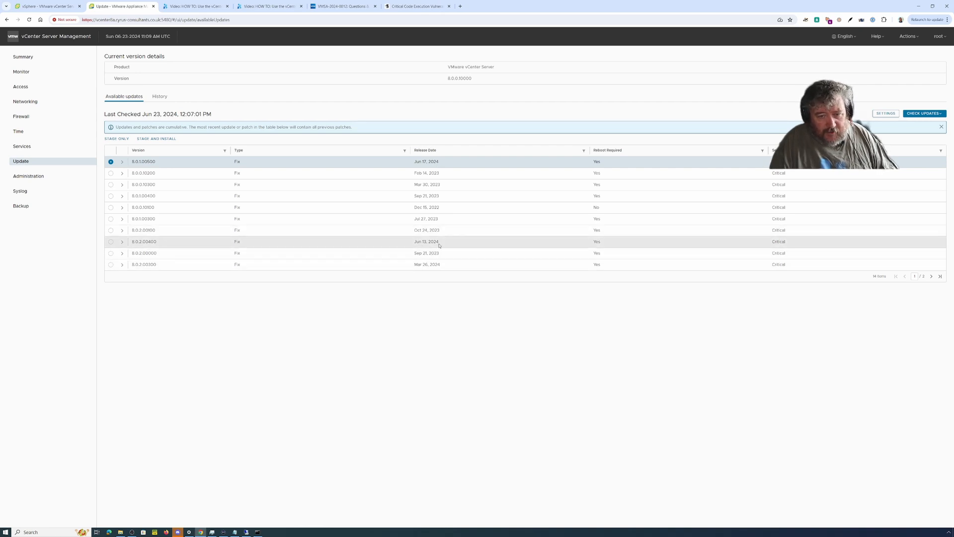
Sort the available updates by release date, newest first, and select version 8.0.2.00400.
{"action": "left_click", "coordinate": [426, 150]}
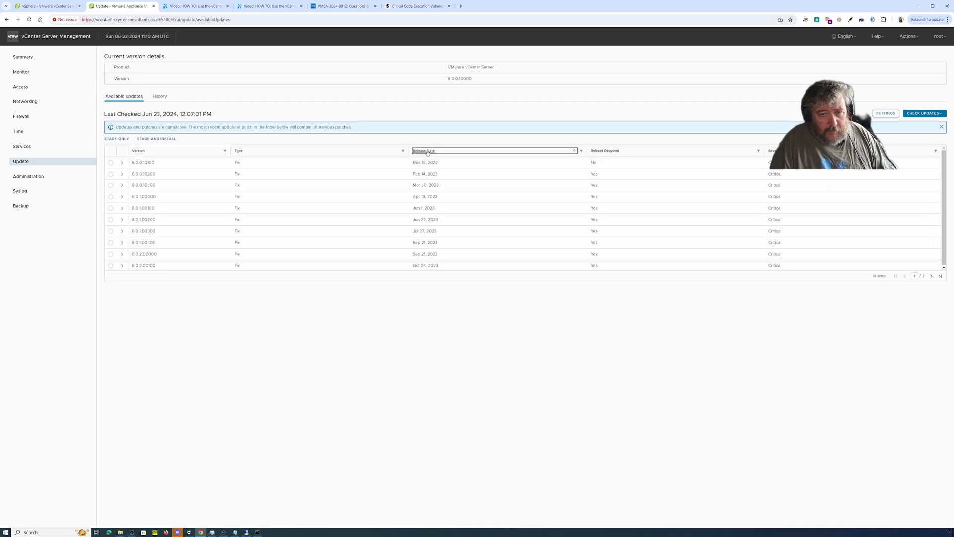
{"action": "left_click", "coordinate": [425, 151]}
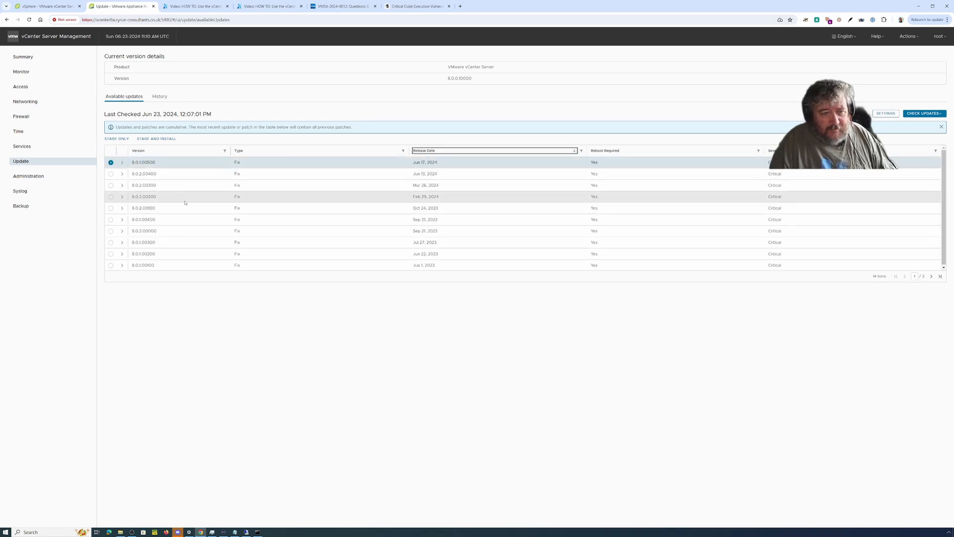
{"action": "left_click", "coordinate": [110, 174]}
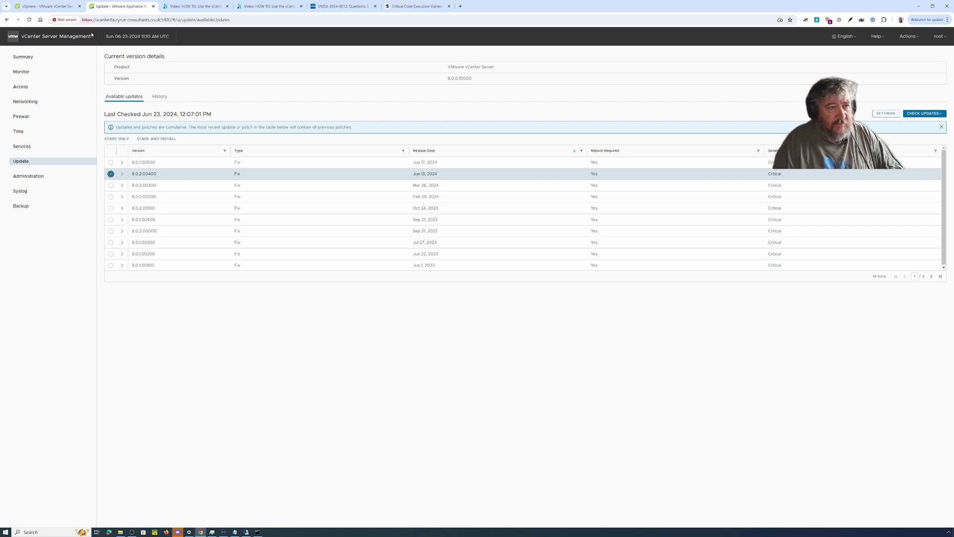
Look at the vCenter Server 8a summary in the vSphere Client and the details of available update 8.0.2.00400.
{"action": "left_click", "coordinate": [50, 7]}
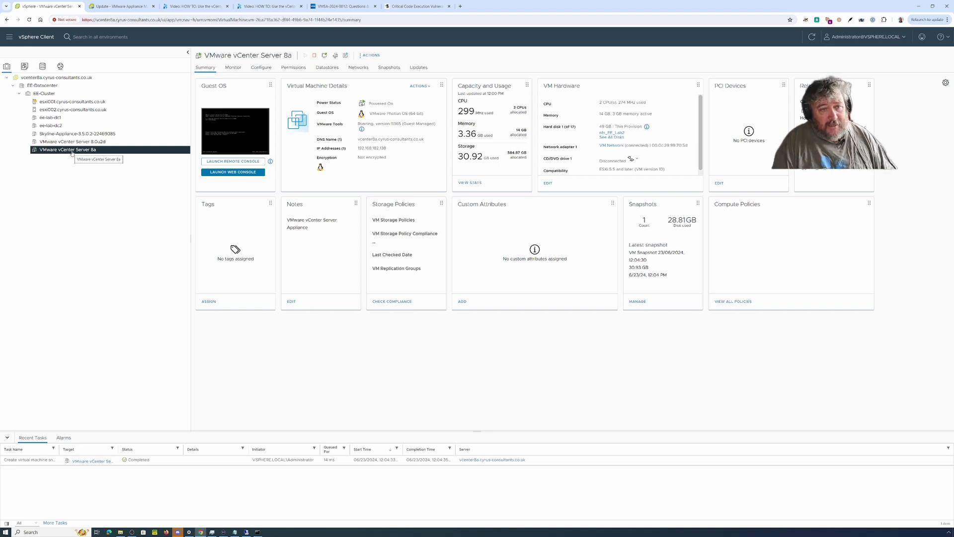
{"action": "left_click", "coordinate": [115, 6]}
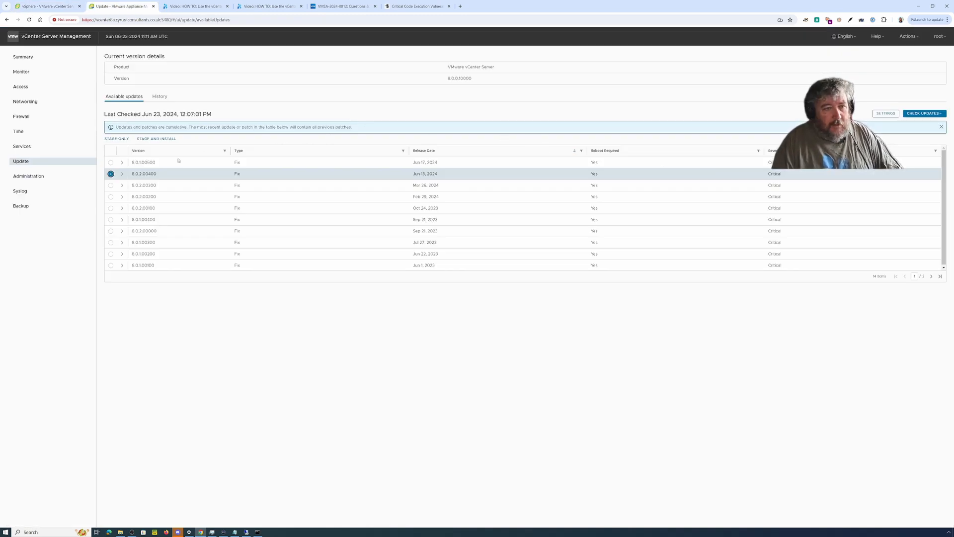
{"action": "left_click", "coordinate": [122, 175]}
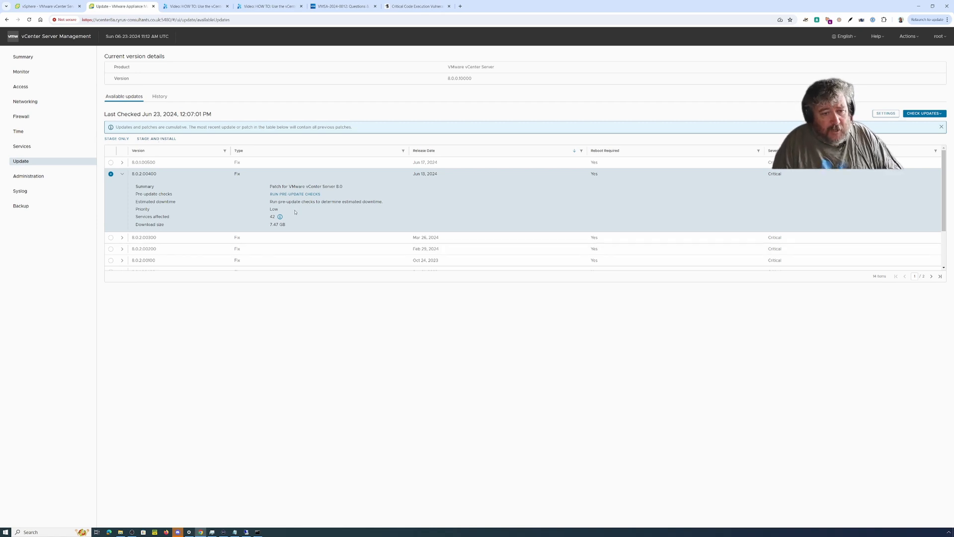
Stage and install update 8.0.2.00400, accepting the license agreement and ignoring the pre-update check warning.
{"action": "left_click", "coordinate": [165, 141]}
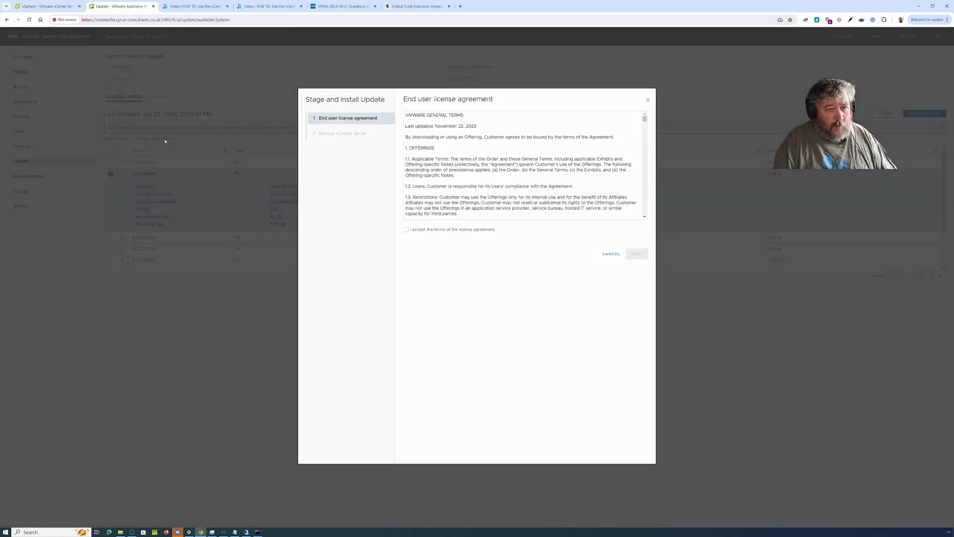
{"action": "left_click", "coordinate": [406, 231]}
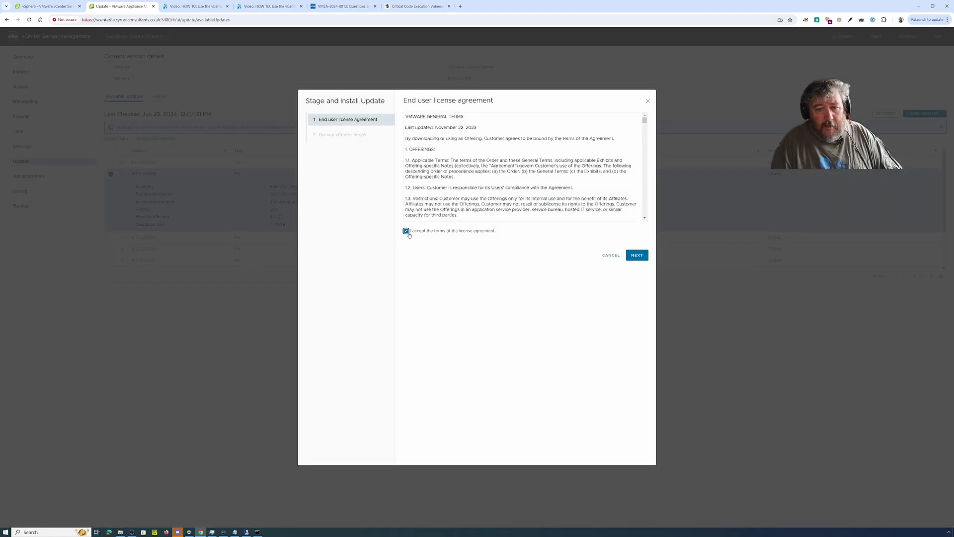
{"action": "left_click", "coordinate": [636, 256]}
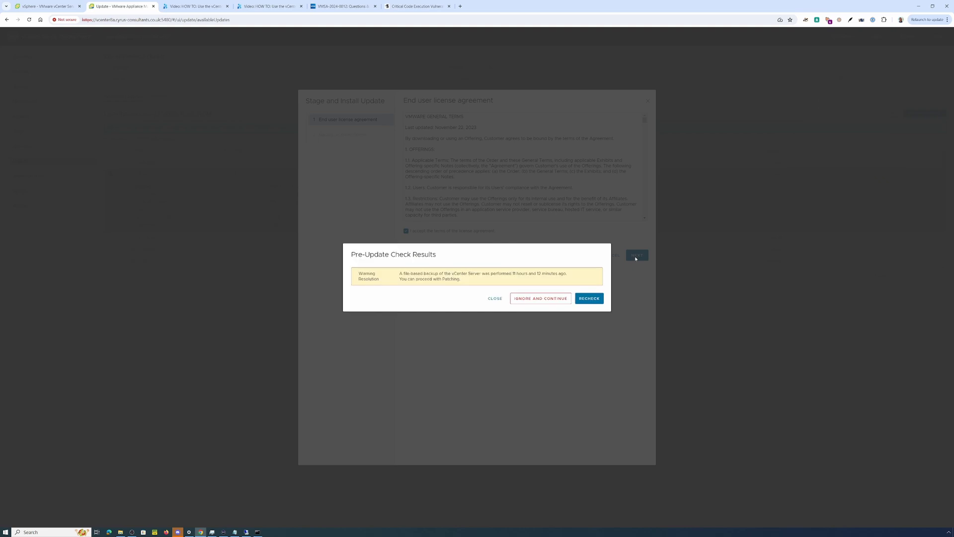
{"action": "left_click", "coordinate": [545, 299]}
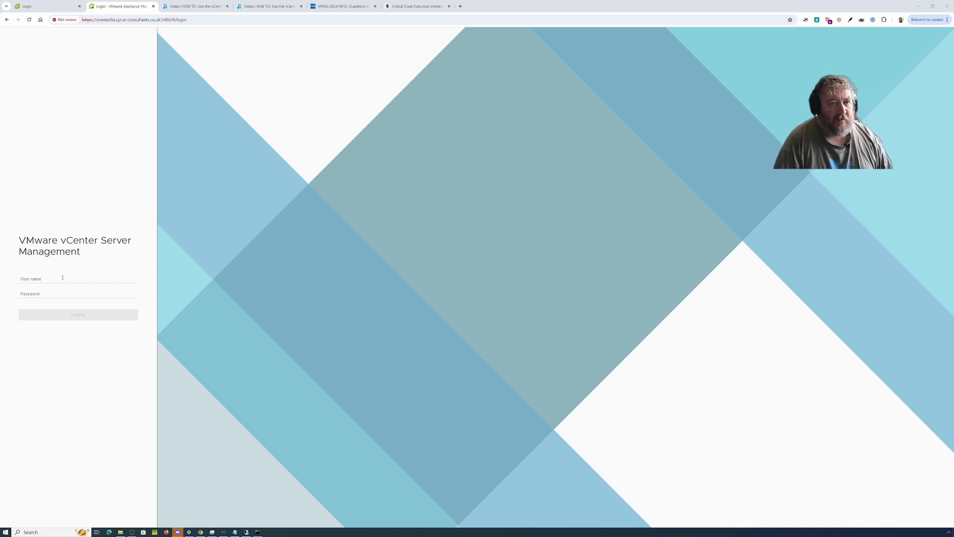
Try to log in to vCenter Server Management as root with the account password.
{"action": "left_click", "coordinate": [63, 277]}
{"action": "type", "text": "root"}
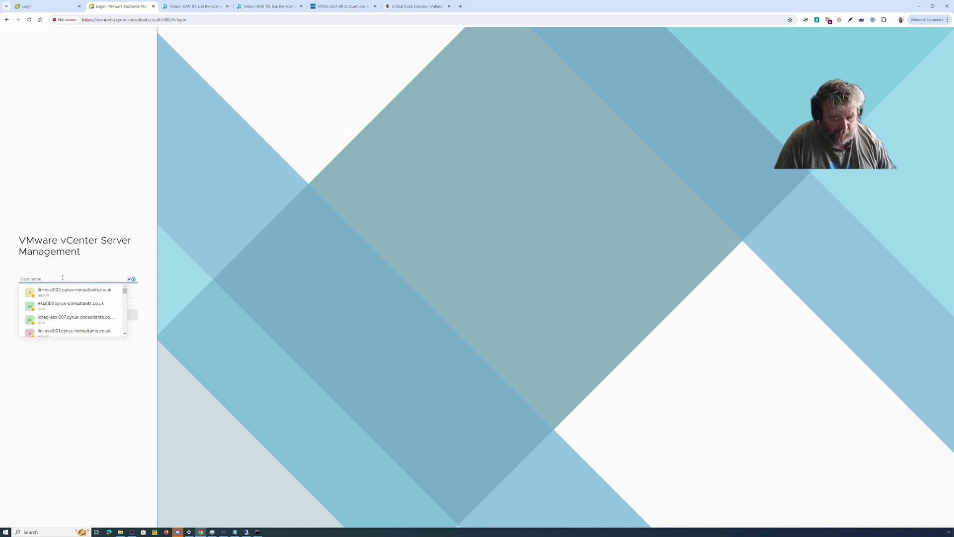
{"action": "key", "text": "Tab"}
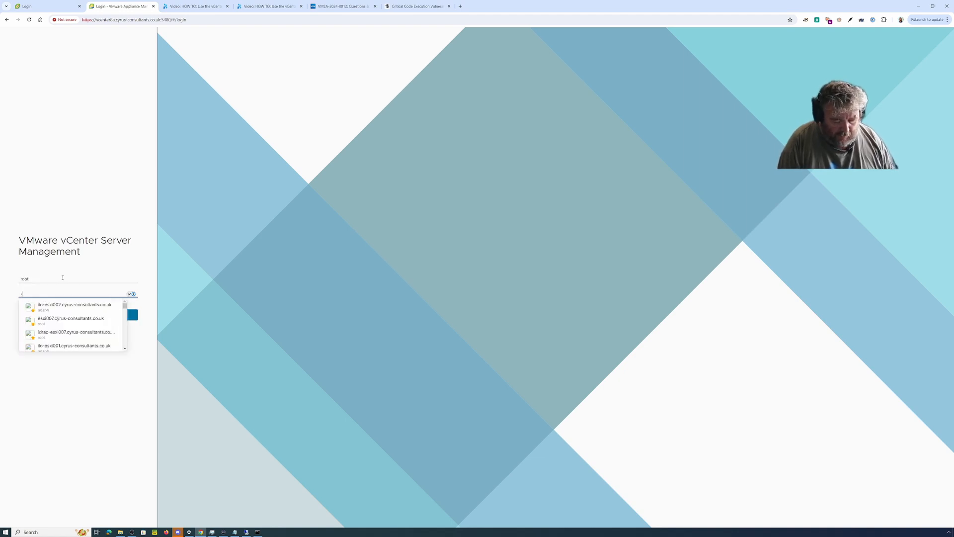
{"action": "type", "text": "•••"}
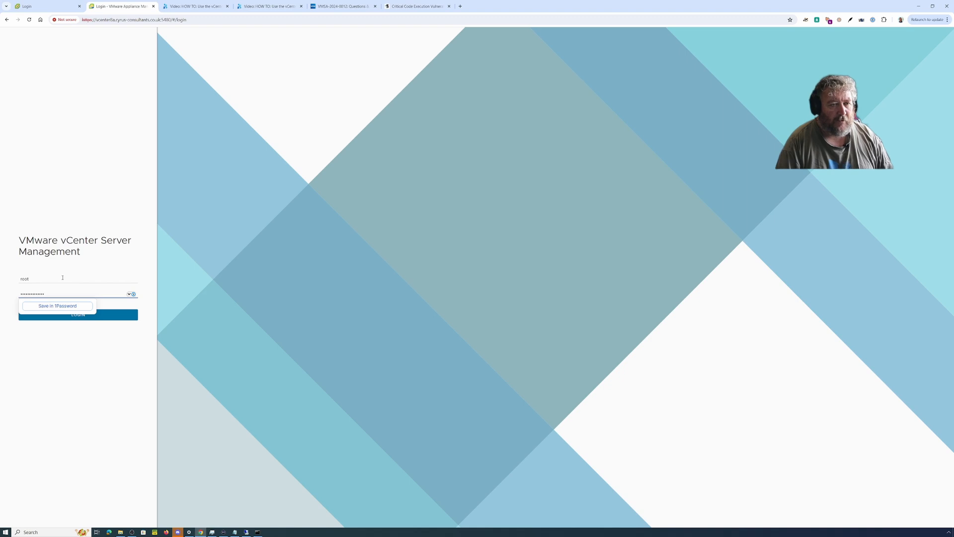
{"action": "left_click", "coordinate": [80, 317]}
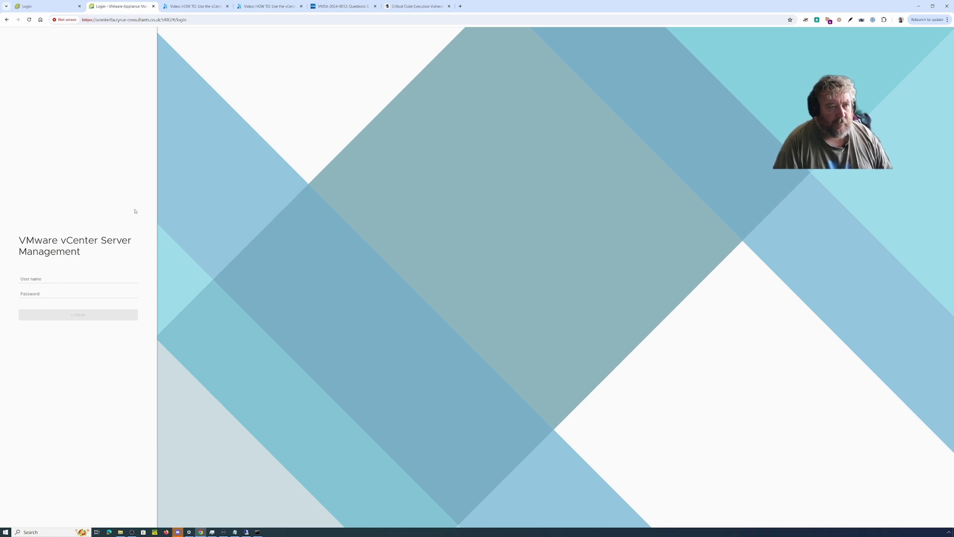
Reload the vCenter Server Management login page and log in as root with the account password.
{"action": "left_click", "coordinate": [29, 20]}
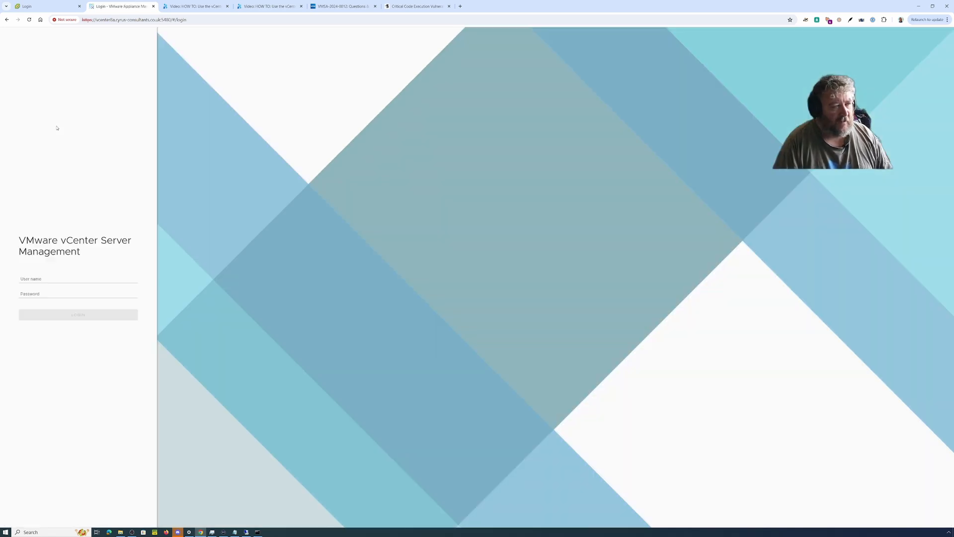
{"action": "left_click", "coordinate": [51, 278]}
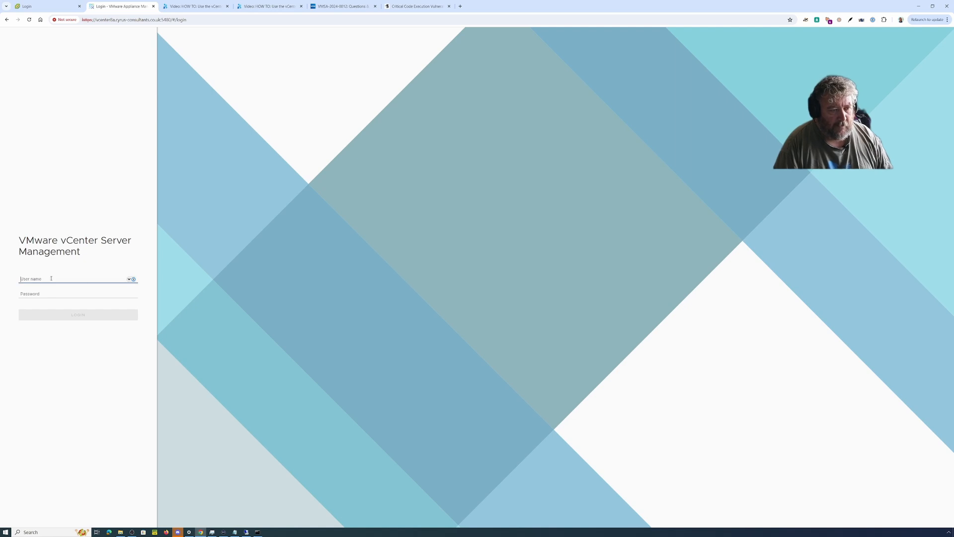
{"action": "type", "text": "root"}
{"action": "key", "text": "Tab"}
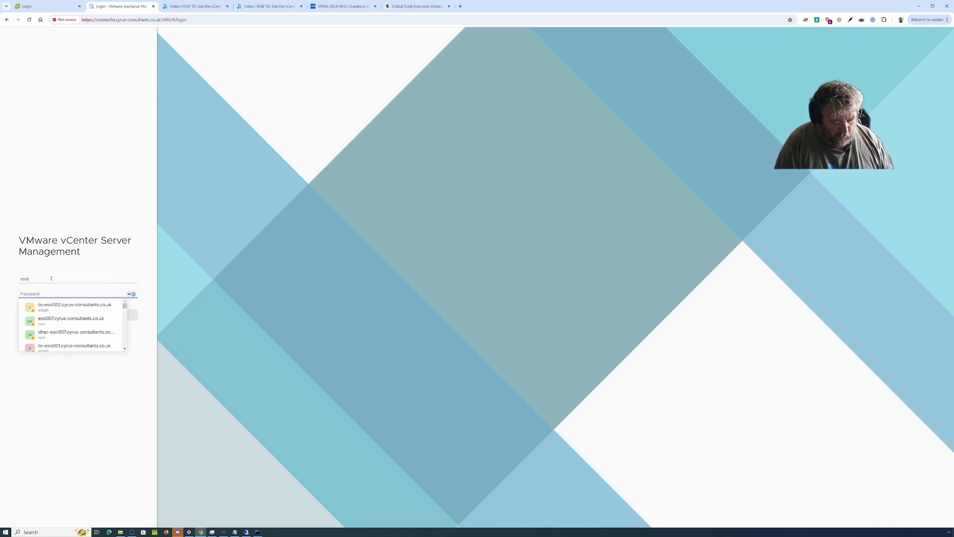
{"action": "type", "text": "•••"}
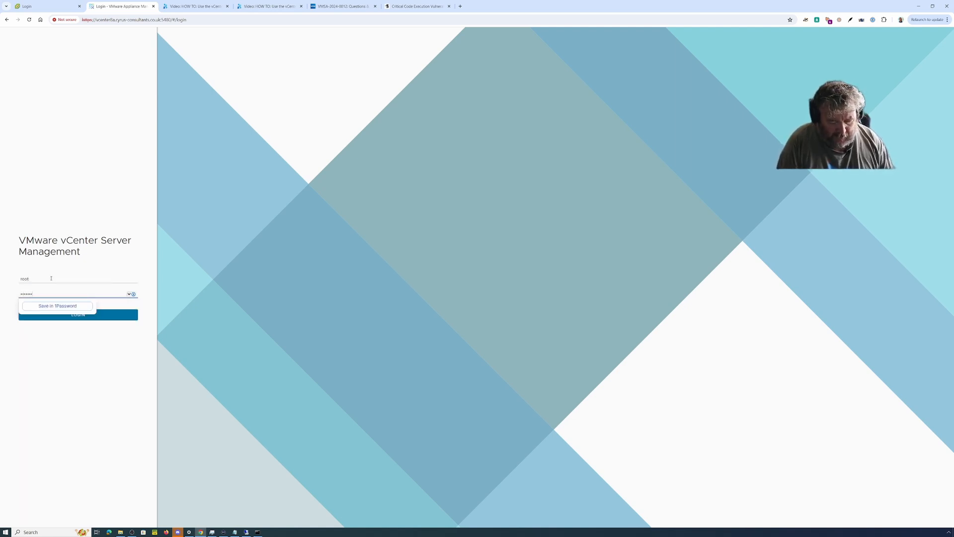
{"action": "left_click", "coordinate": [104, 316]}
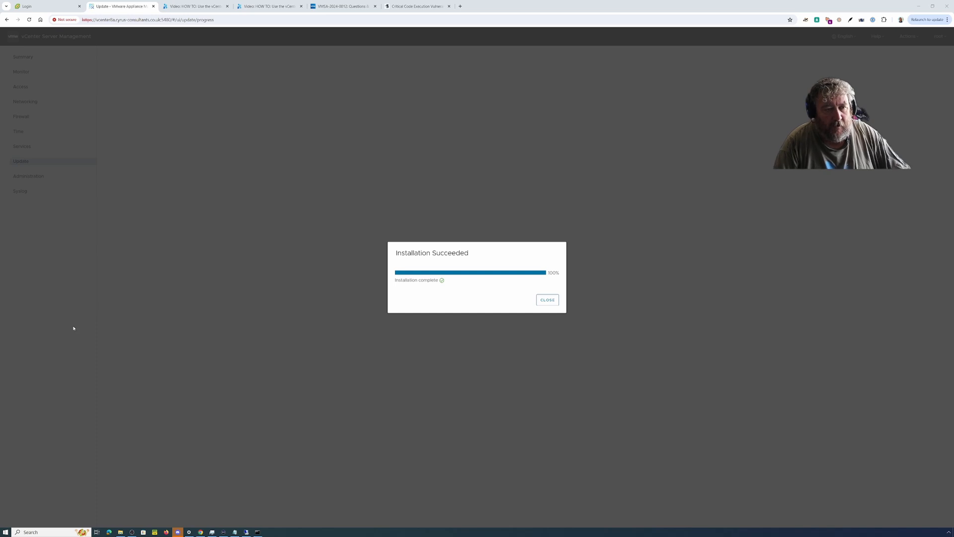
Close the update installation dialog and retry loading the vCenter Server Management page without its login path.
{"action": "left_click", "coordinate": [551, 302]}
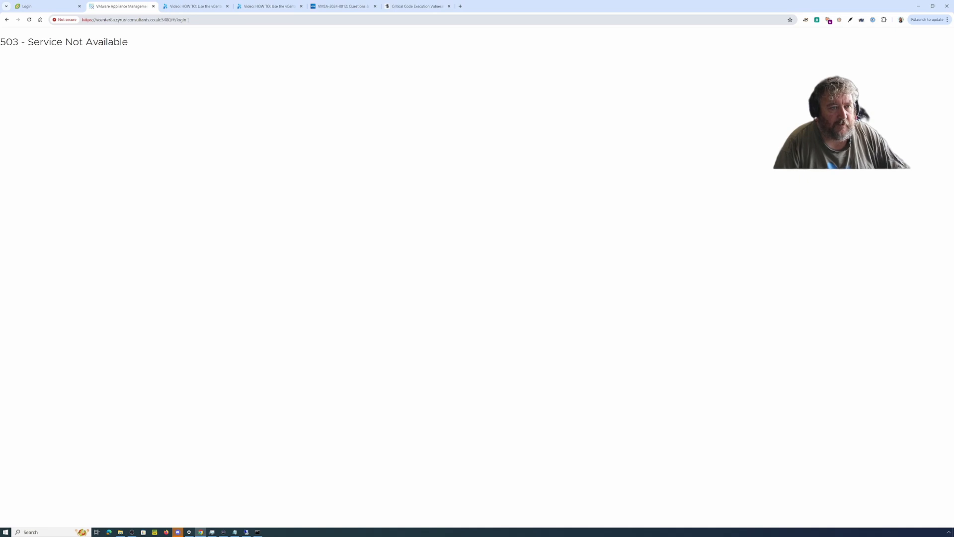
{"action": "left_click_drag", "start_coordinate": [171, 20], "coordinate": [230, 25]}
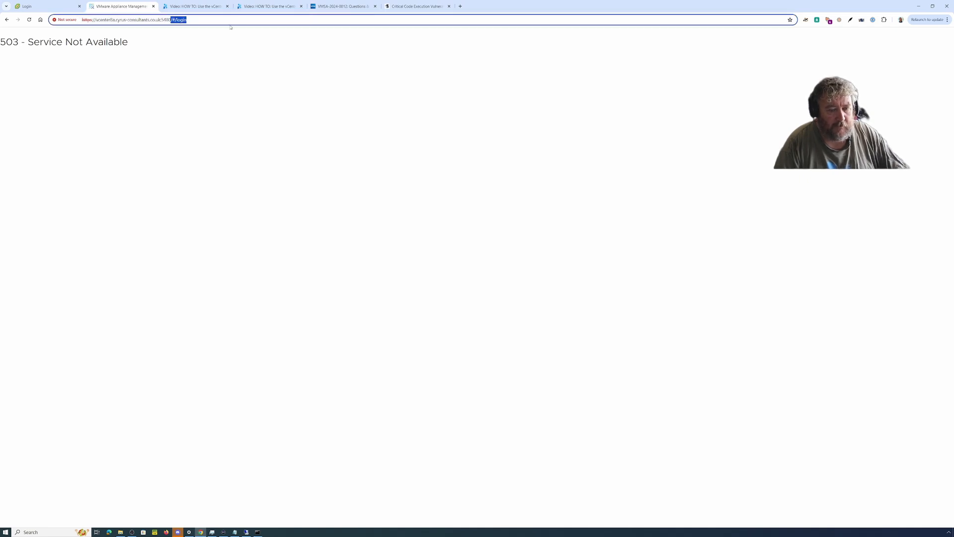
{"action": "key", "text": "BackSpace"}
{"action": "key", "text": "Return"}
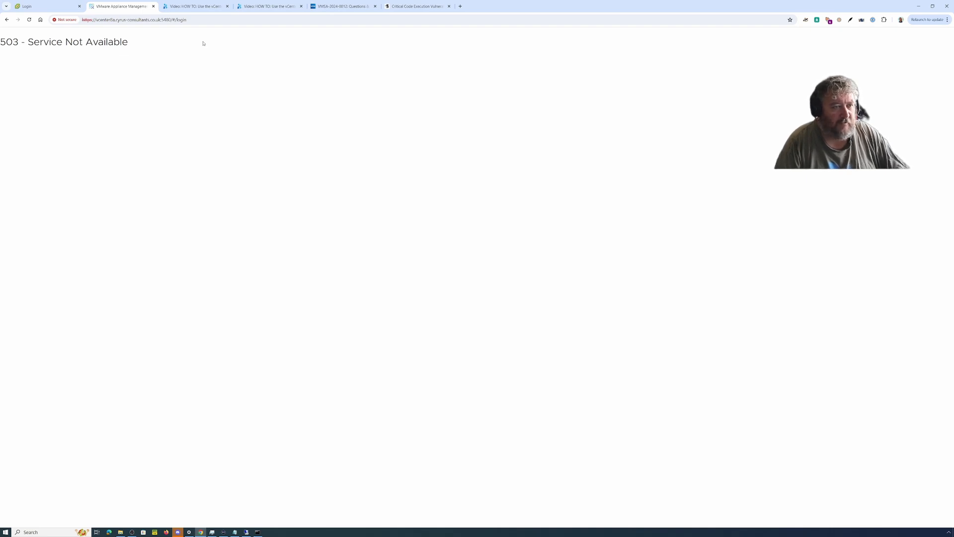
{"action": "left_click", "coordinate": [27, 22]}
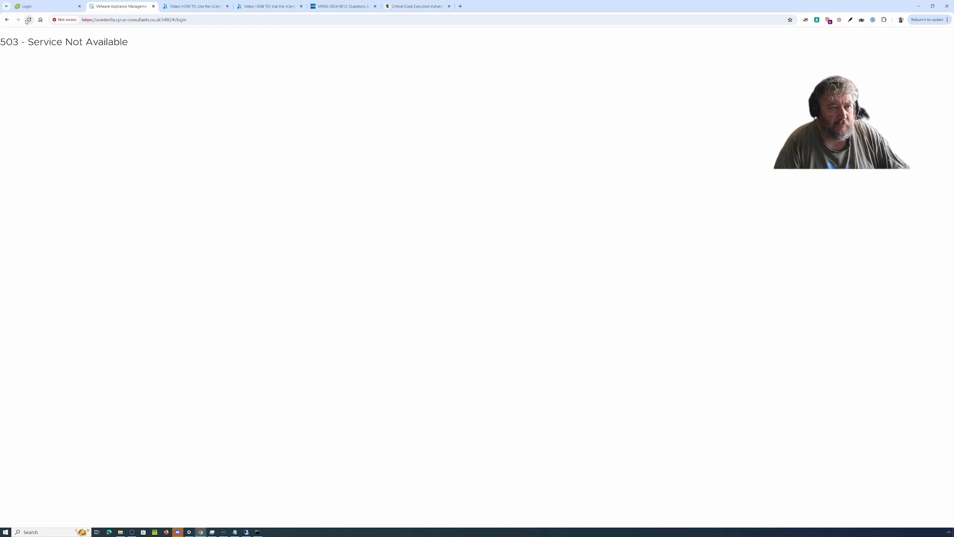
{"action": "left_click", "coordinate": [27, 20]}
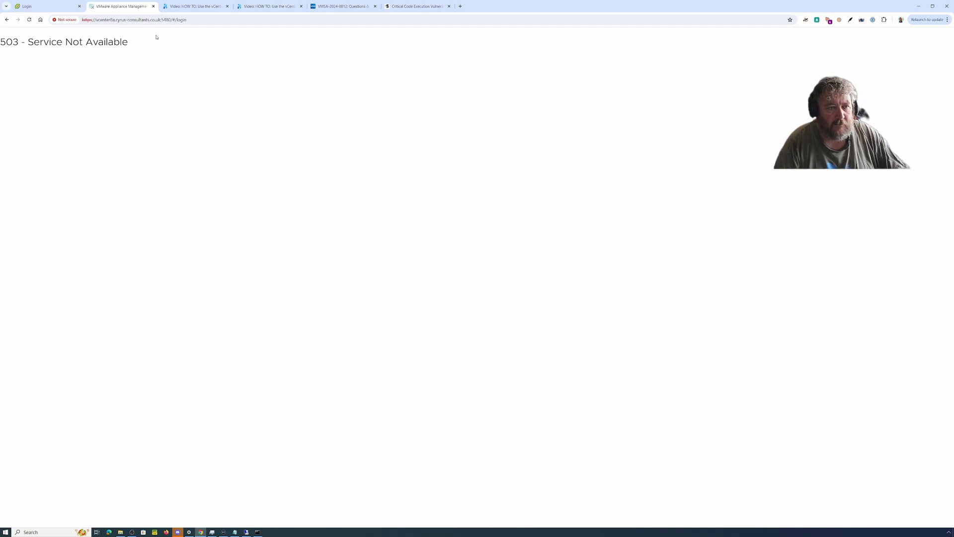
{"action": "left_click_drag", "start_coordinate": [164, 20], "coordinate": [194, 20]}
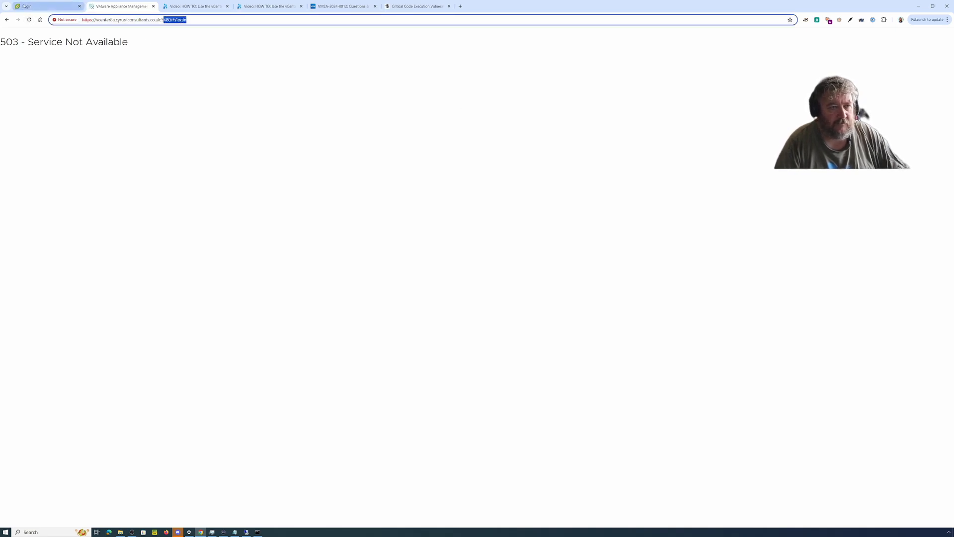
Try to log in to the vSphere Client with the saved vCenter administrator user name and password, and reload the page.
{"action": "left_click", "coordinate": [45, 6]}
{"action": "left_click", "coordinate": [67, 257]}
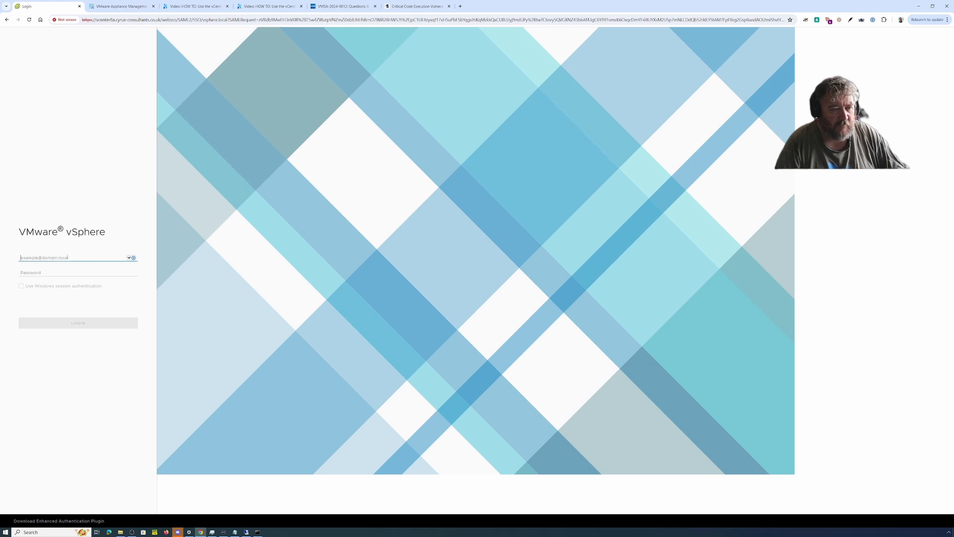
{"action": "scroll", "coordinate": [106, 274], "scroll_direction": "down", "scroll_amount": 1}
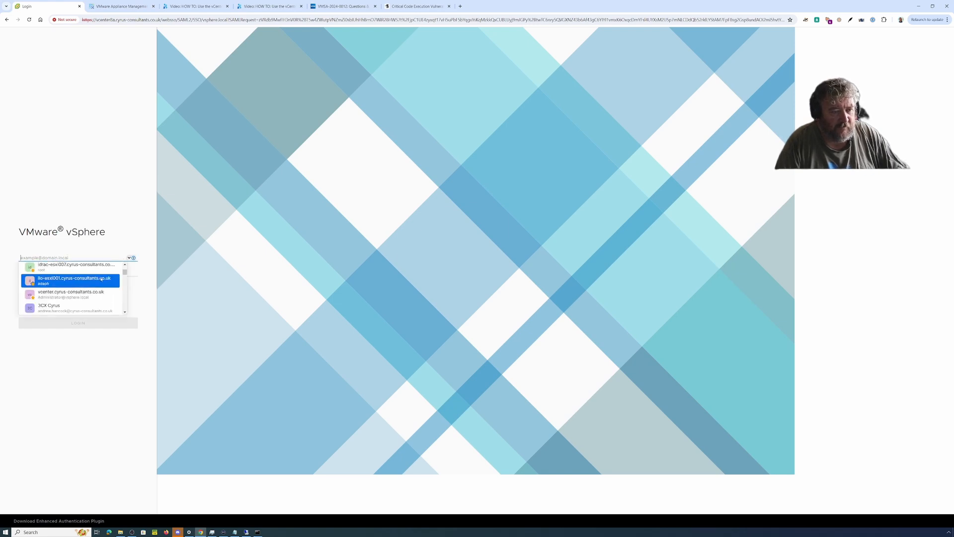
{"action": "left_click", "coordinate": [75, 296]}
{"action": "left_click", "coordinate": [78, 324]}
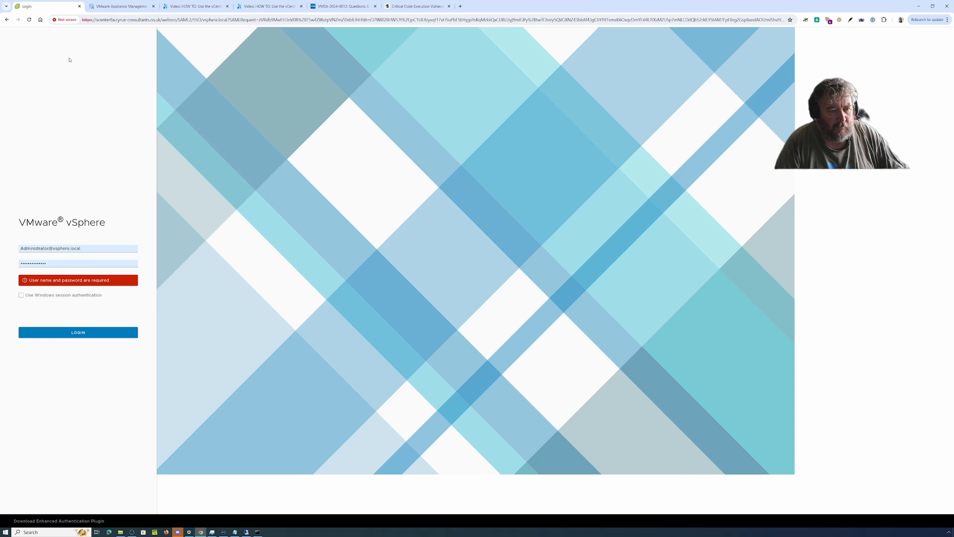
{"action": "left_click", "coordinate": [30, 20]}
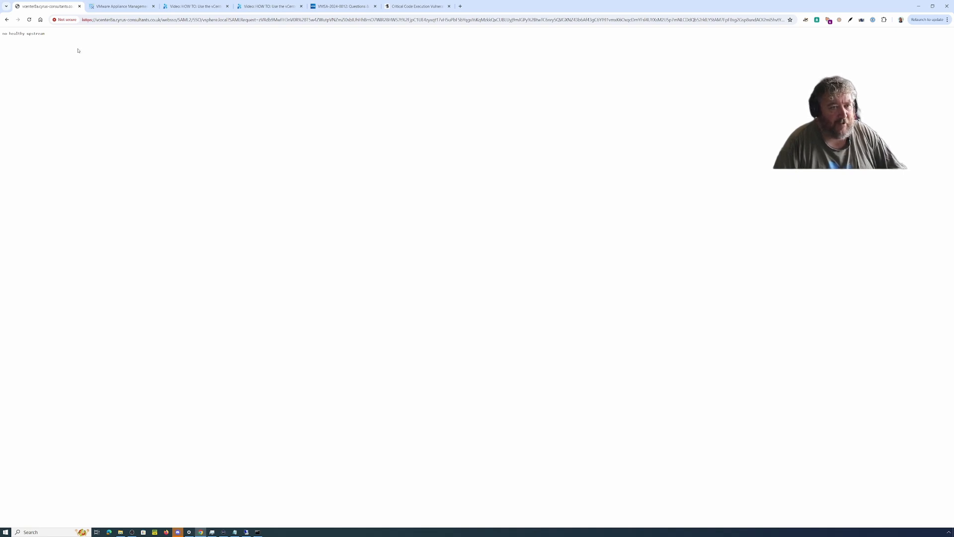
{"action": "left_click", "coordinate": [29, 19]}
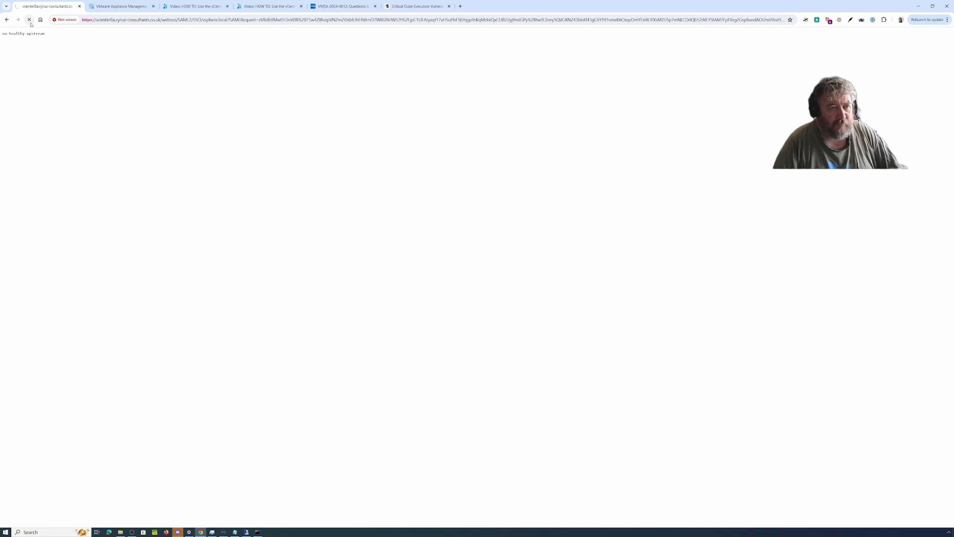
Check whether the vCenter Server responds at its base address, on port 5480, and in the vSphere Client.
{"action": "left_click", "coordinate": [121, 6]}
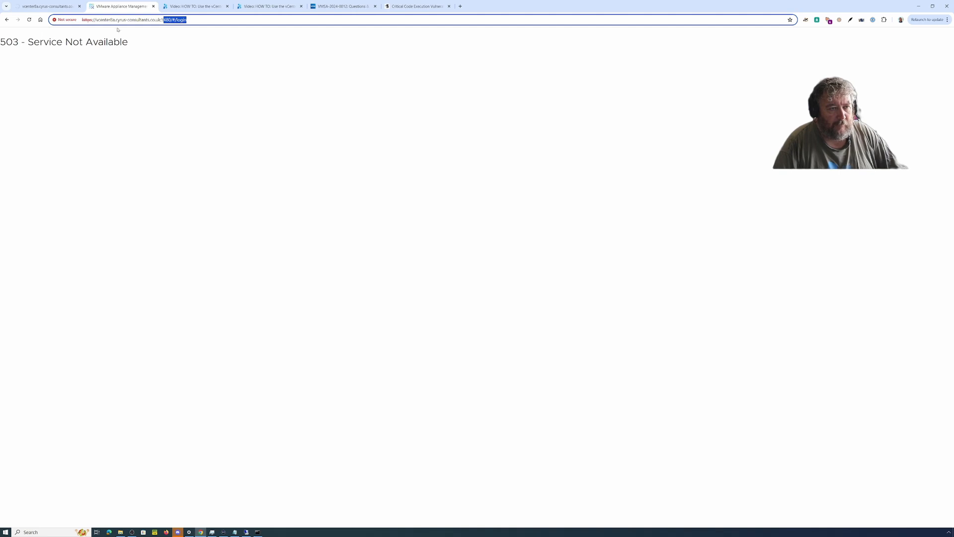
{"action": "left_click", "coordinate": [185, 19]}
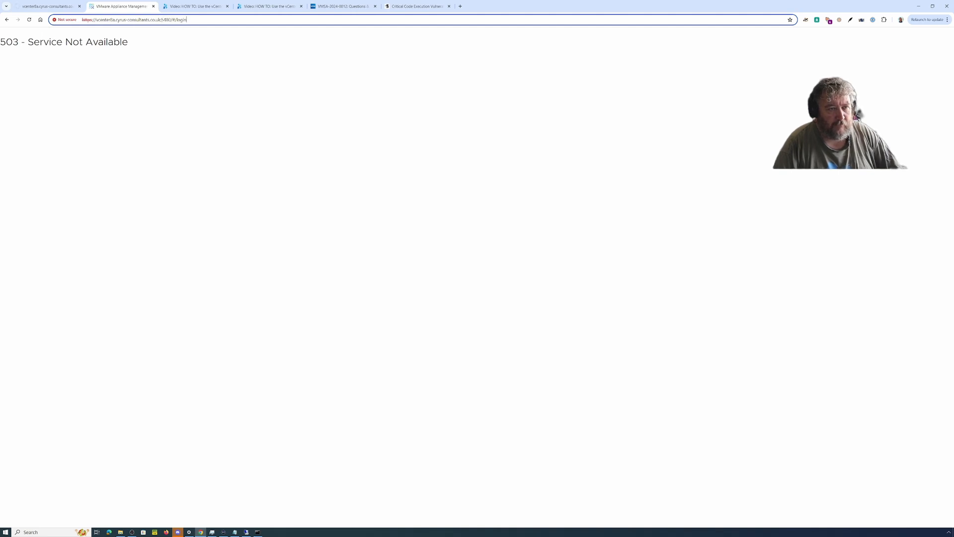
{"action": "left_click_drag", "start_coordinate": [186, 20], "coordinate": [160, 20]}
{"action": "key", "text": "BackSpace"}
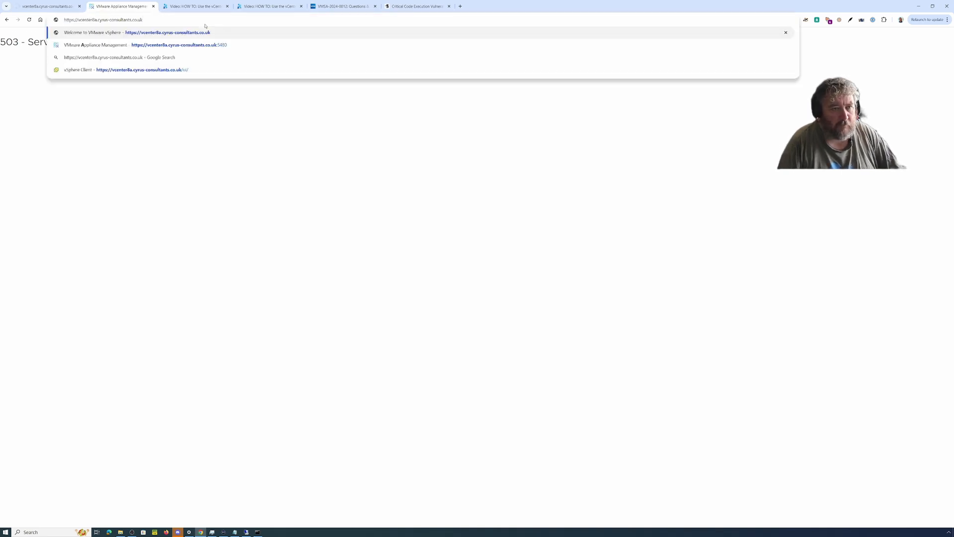
{"action": "key", "text": "Return"}
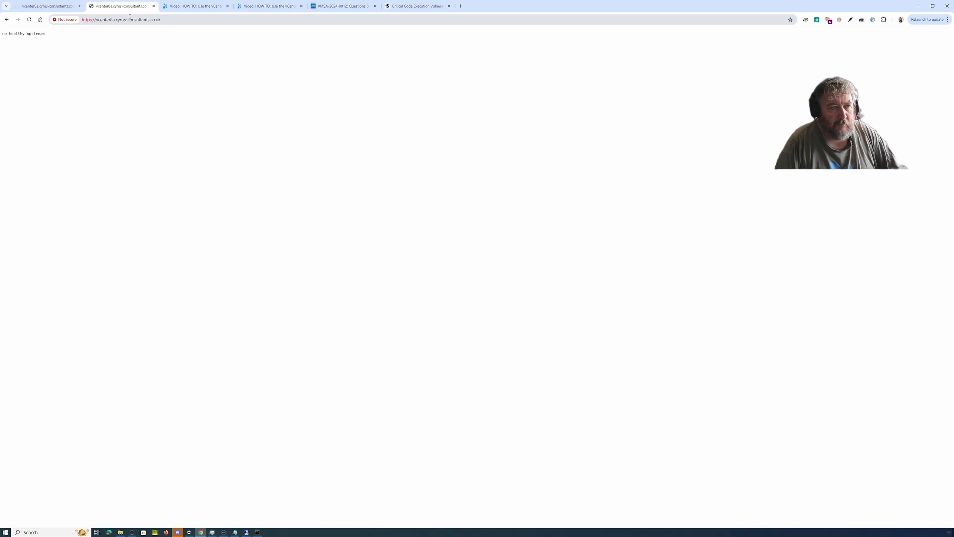
{"action": "left_click", "coordinate": [175, 20]}
{"action": "type", "text": ":5480"}
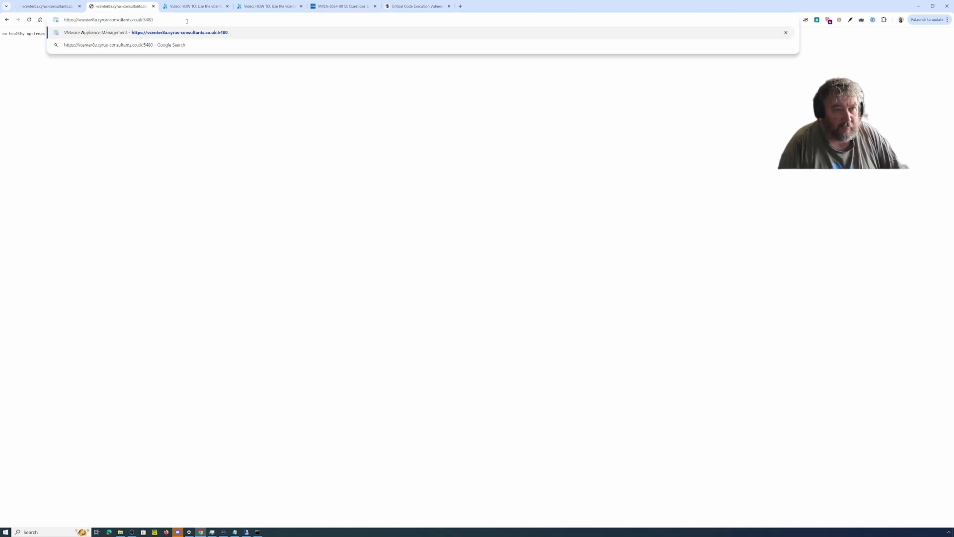
{"action": "key", "text": "Return"}
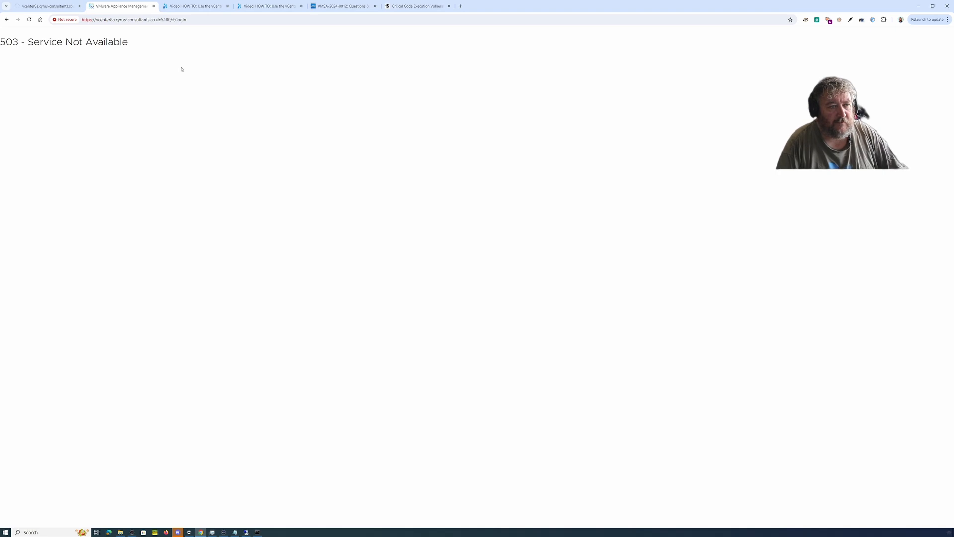
{"action": "left_click", "coordinate": [47, 11]}
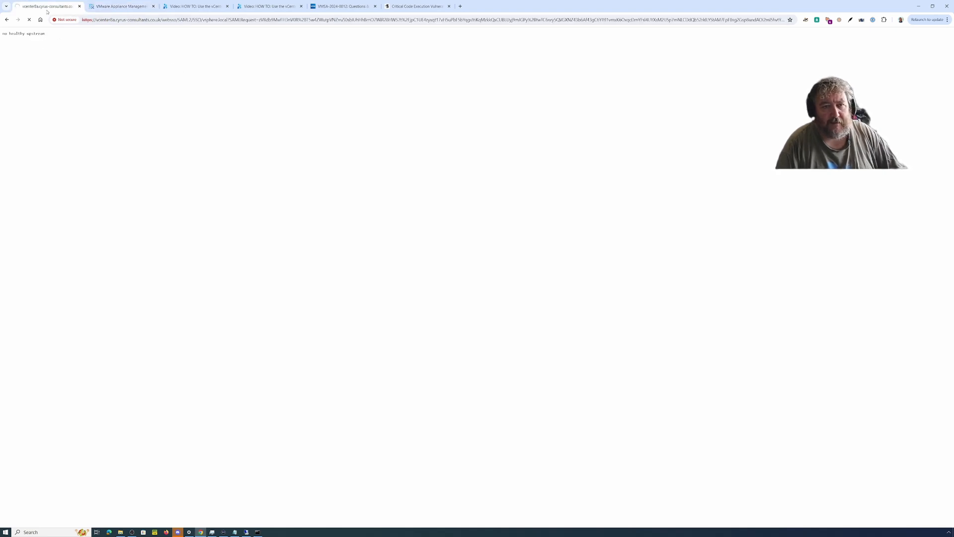
Open the ESXi Host Client of esxi001.cyrus-consultants.co.uk in a new browser tab.
{"action": "left_click", "coordinate": [460, 6]}
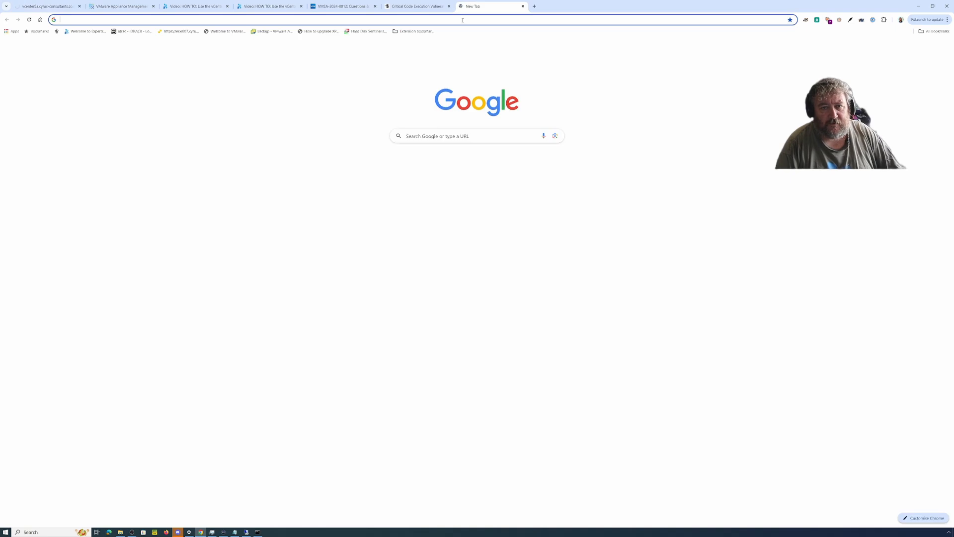
{"action": "type", "text": "esxi002.cyrus-consultants.co.uk"}
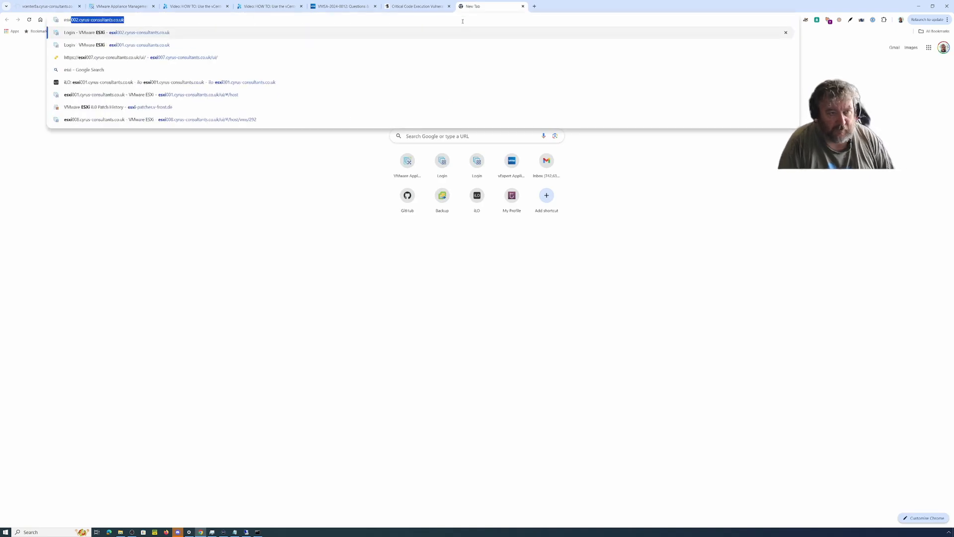
{"action": "key", "text": "Down"}
{"action": "key", "text": "Down"}
{"action": "key", "text": "Down"}
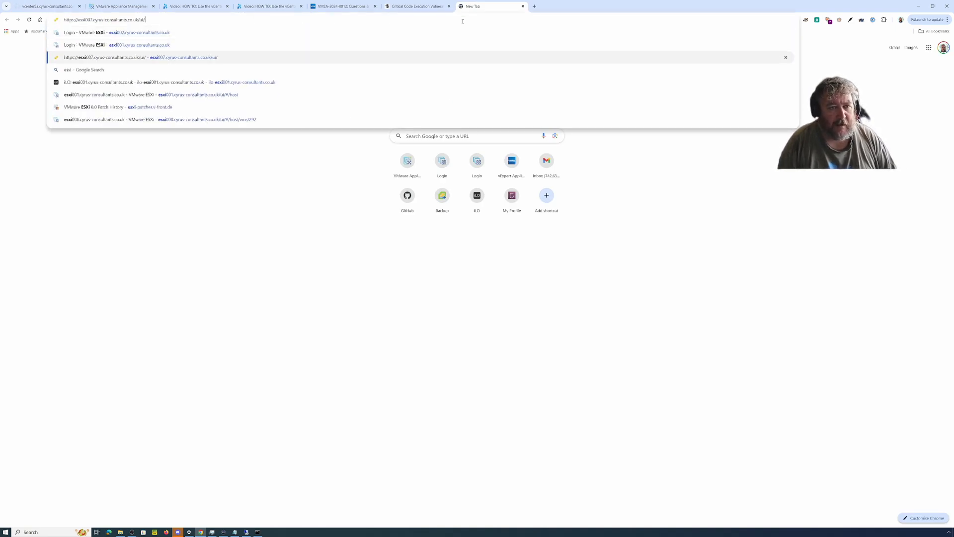
{"action": "key", "text": "Up"}
{"action": "key", "text": "Up"}
{"action": "key", "text": "Return"}
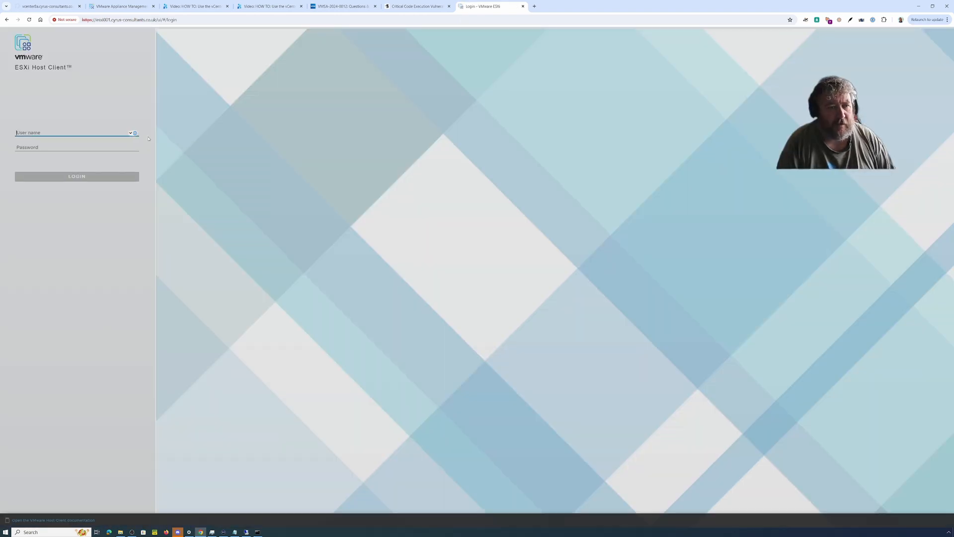
Log in to the ESXi host as root with the account password and open its list of virtual machines.
{"action": "type", "text": "root"}
{"action": "key", "text": "Tab"}
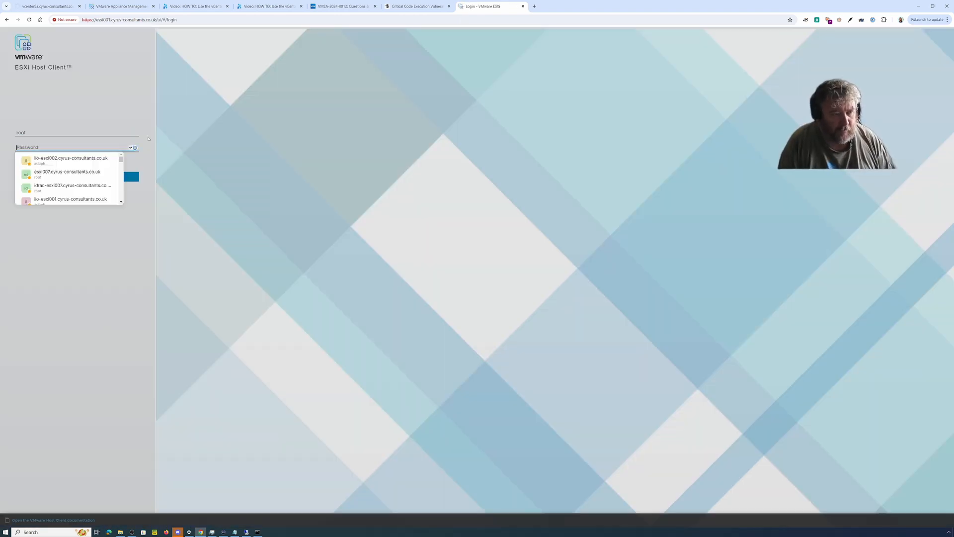
{"action": "type", "text": "•••••••••"}
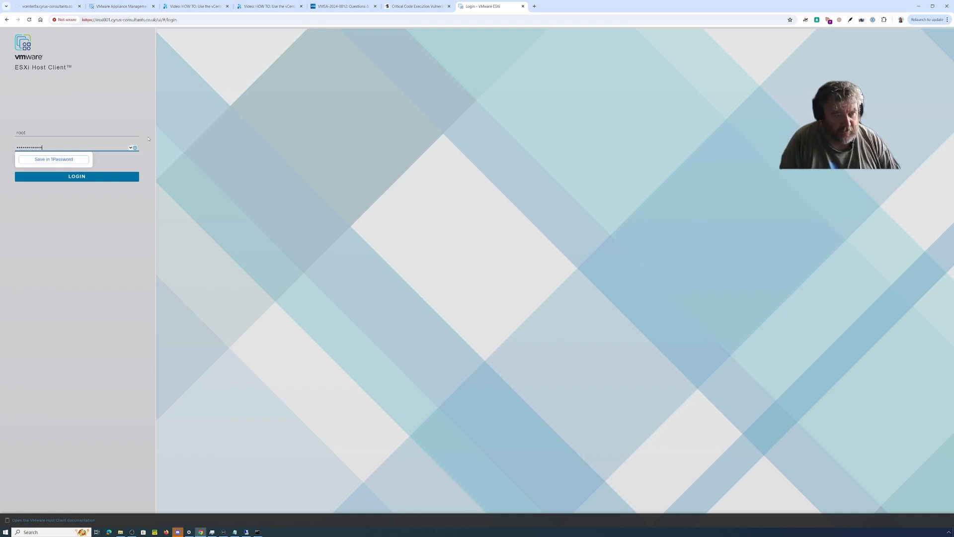
{"action": "key", "text": "Return"}
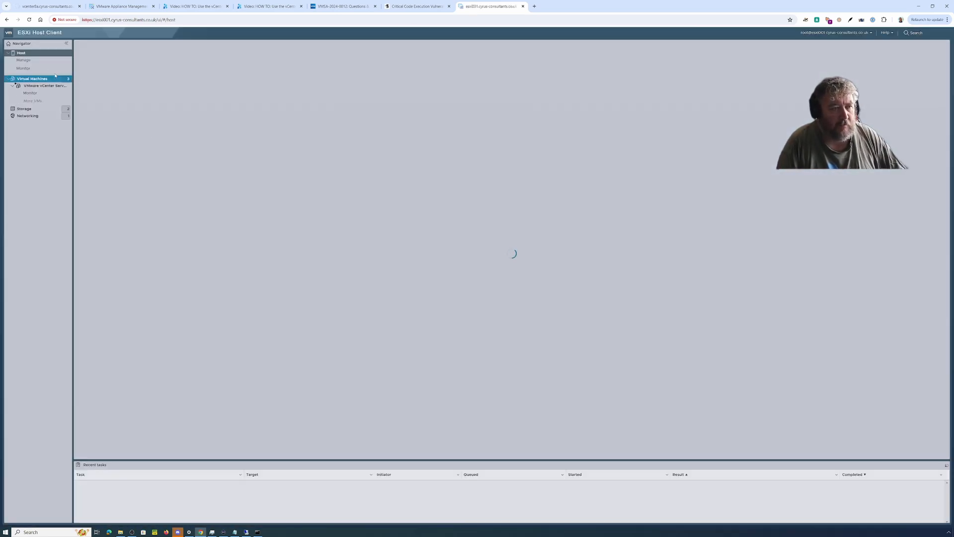
{"action": "left_click", "coordinate": [45, 79]}
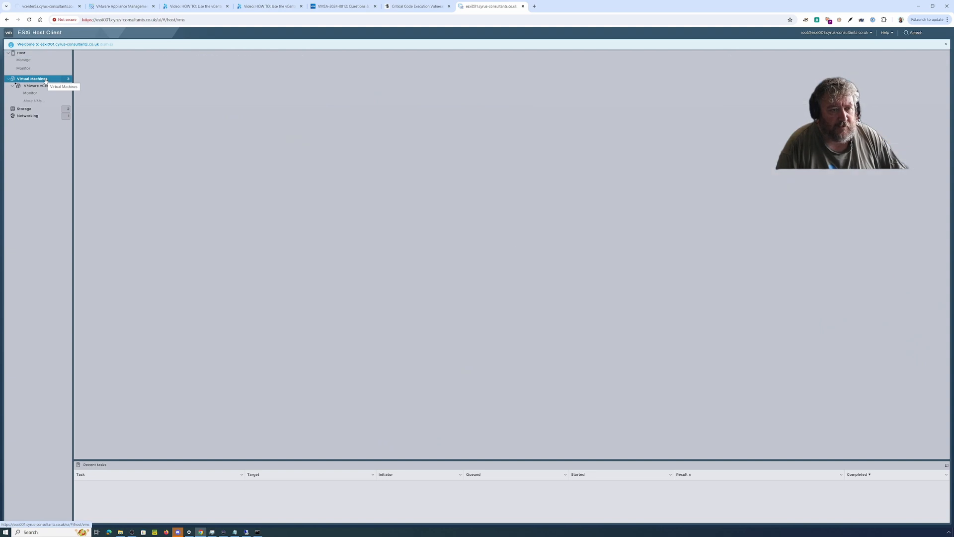
Open the VMware vCenter Server 8a virtual machine on the ESXi host and refresh its summary to check its console state.
{"action": "left_click", "coordinate": [122, 89]}
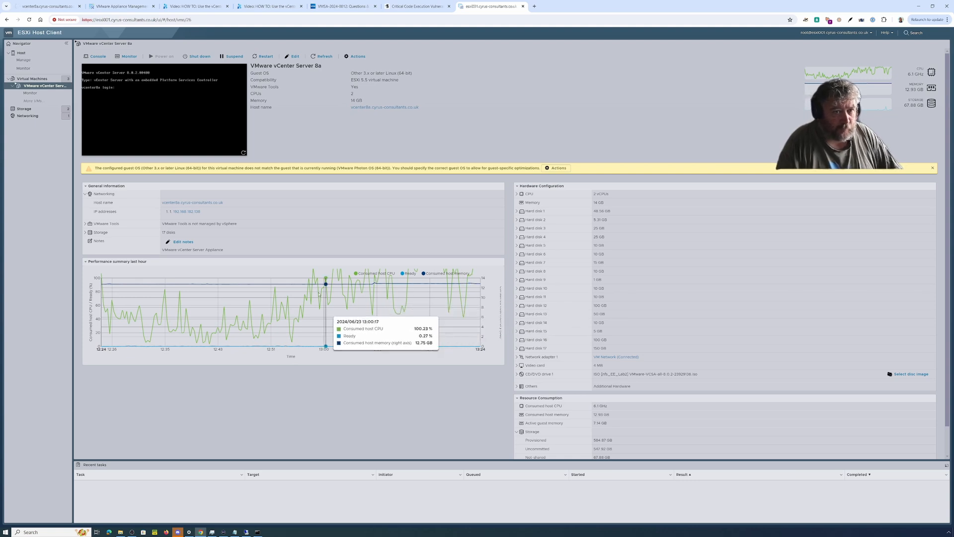
{"action": "left_click", "coordinate": [321, 56]}
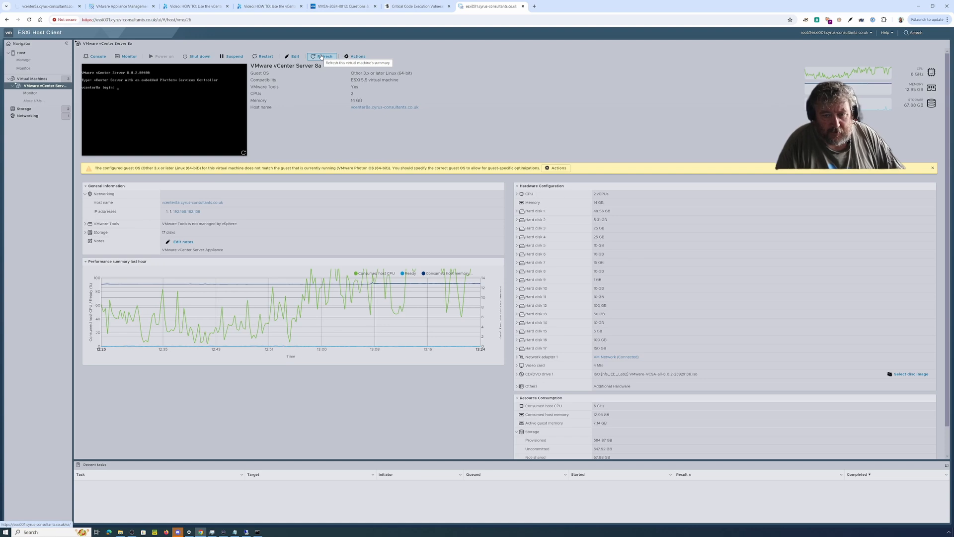
Check whether the vCenter Server responds at its base address without the sign-in path, and reload its appliance management page on port 5480.
{"action": "left_click", "coordinate": [38, 7]}
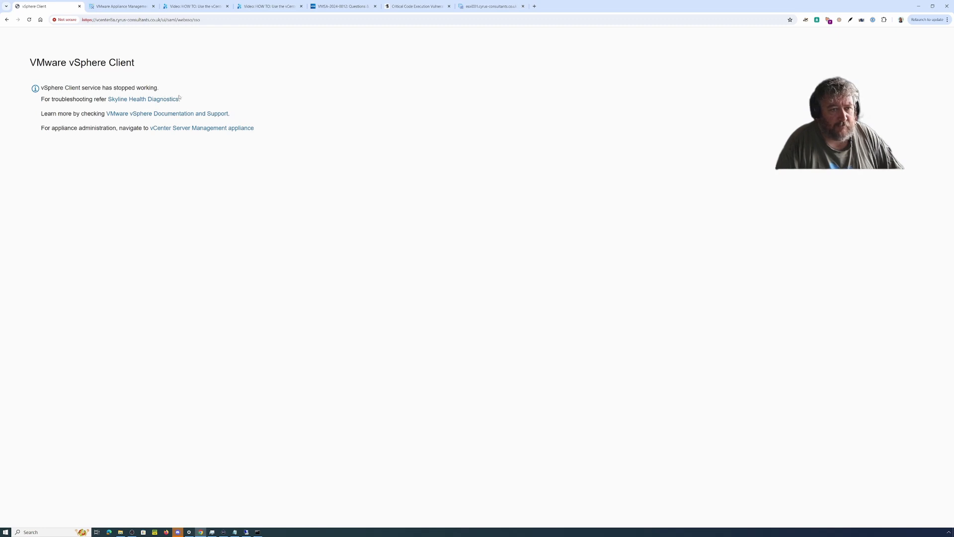
{"action": "left_click_drag", "start_coordinate": [161, 20], "coordinate": [236, 27]}
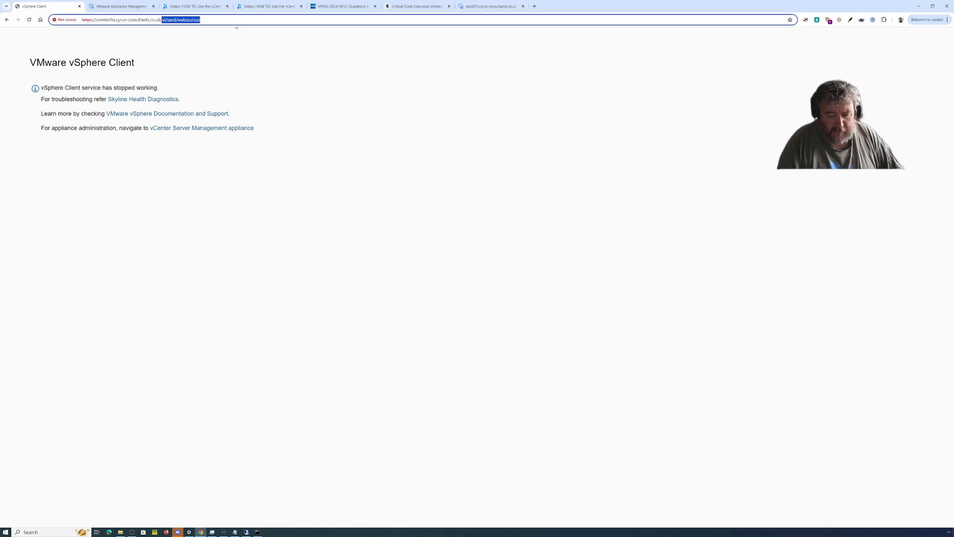
{"action": "key", "text": "BackSpace"}
{"action": "key", "text": "Return"}
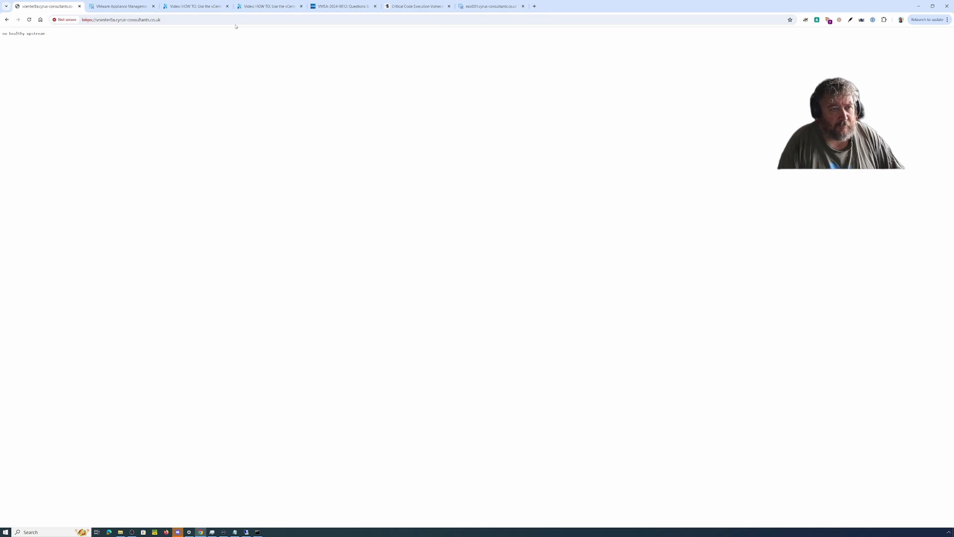
{"action": "left_click", "coordinate": [204, 20]}
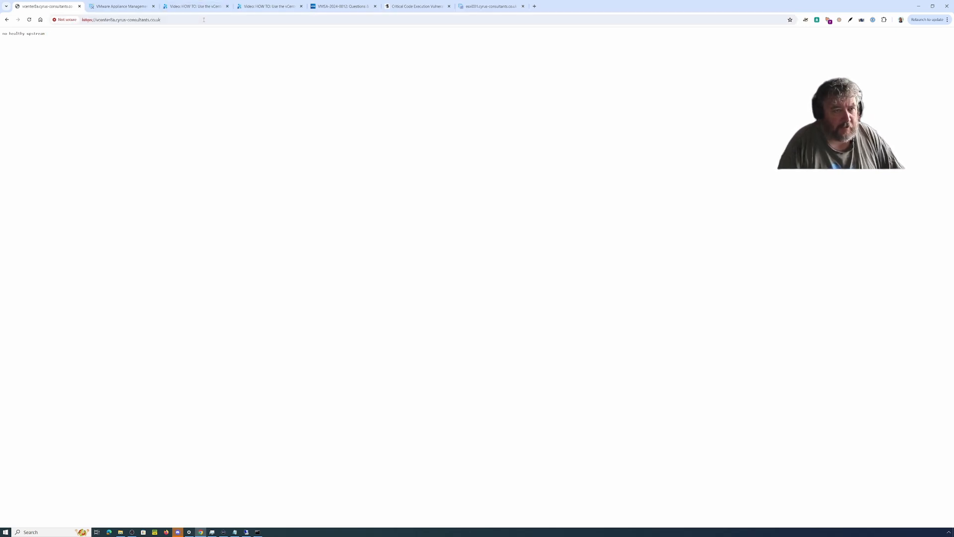
{"action": "left_click", "coordinate": [121, 6]}
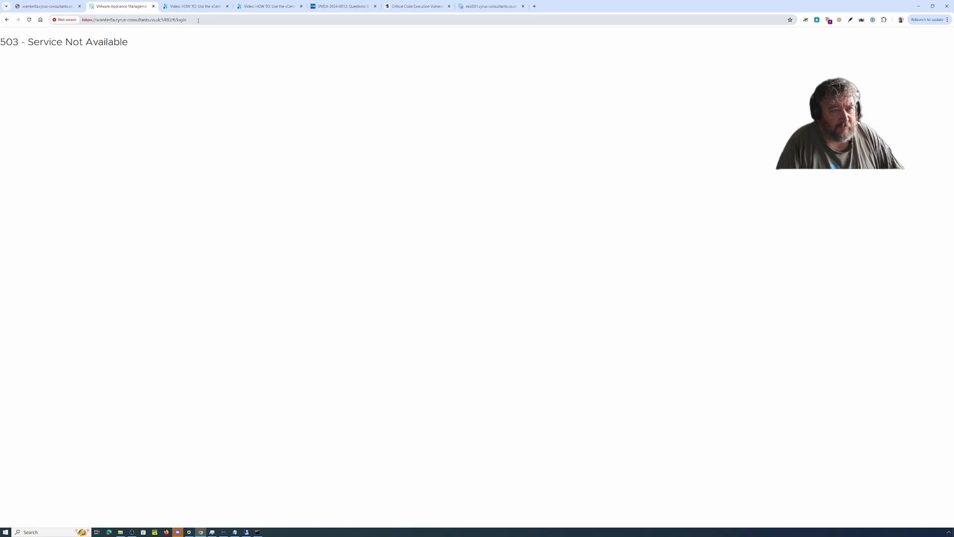
{"action": "left_click", "coordinate": [32, 22]}
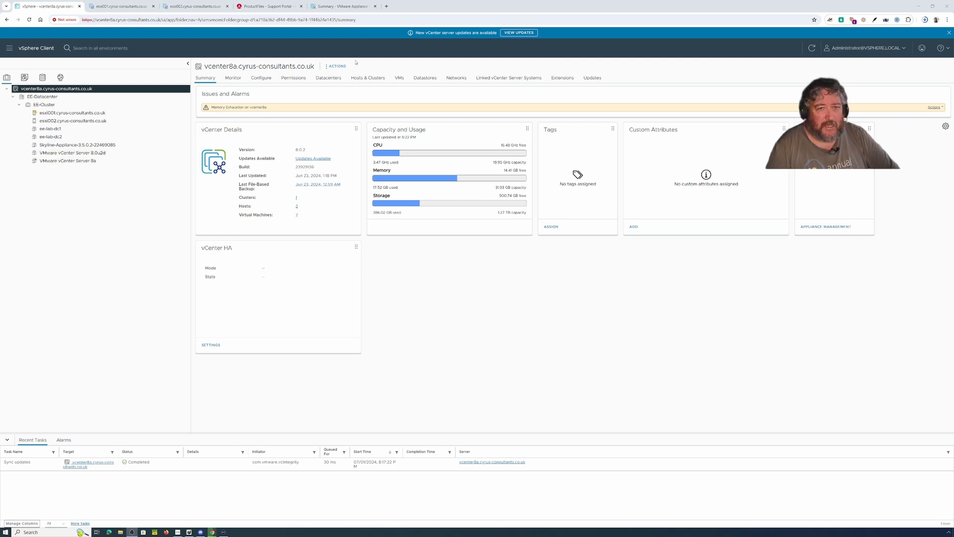
Review the appliance summary in vCenter Server Management, the vCenter Server 8.0U3 downloads on the Broadcom portal, and the vSphere Client summary.
{"action": "left_click", "coordinate": [342, 6]}
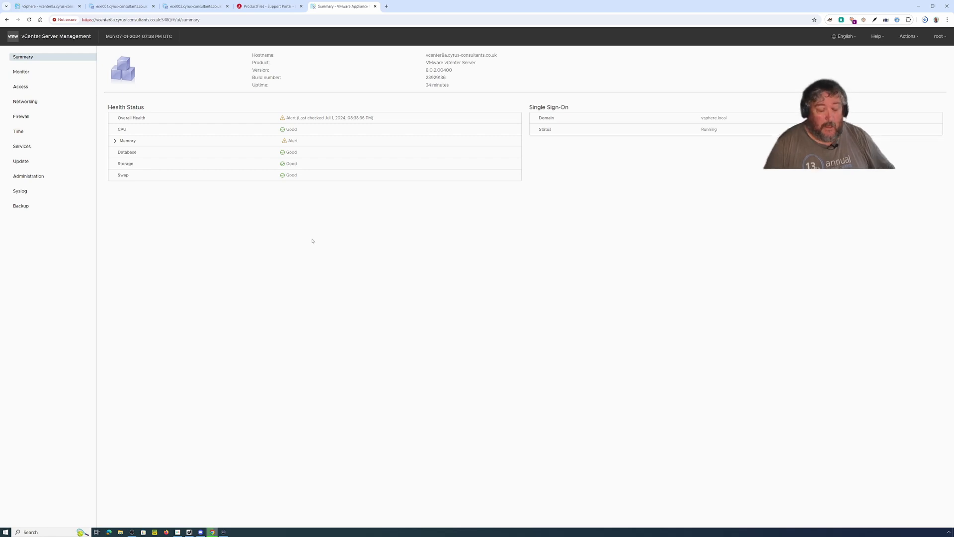
{"action": "left_click", "coordinate": [50, 7]}
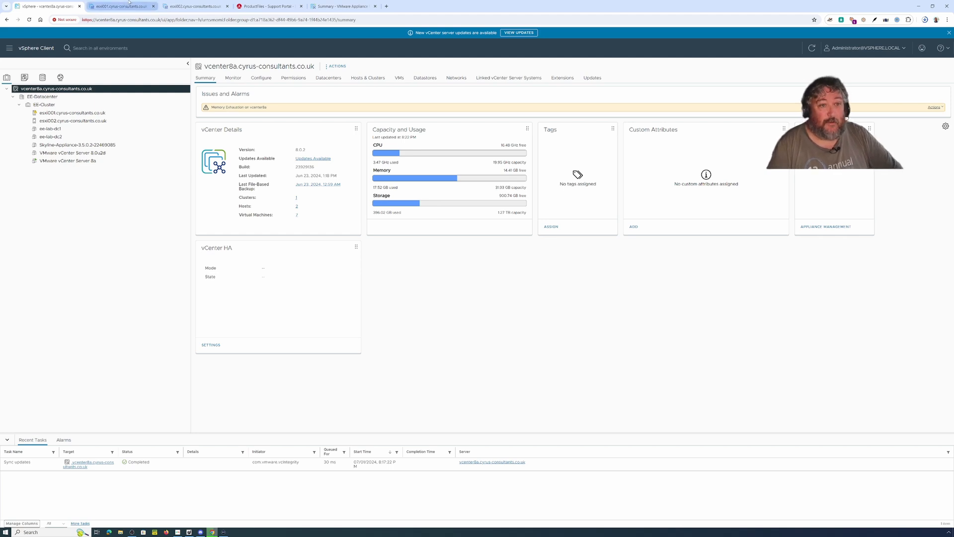
{"action": "left_click", "coordinate": [251, 6]}
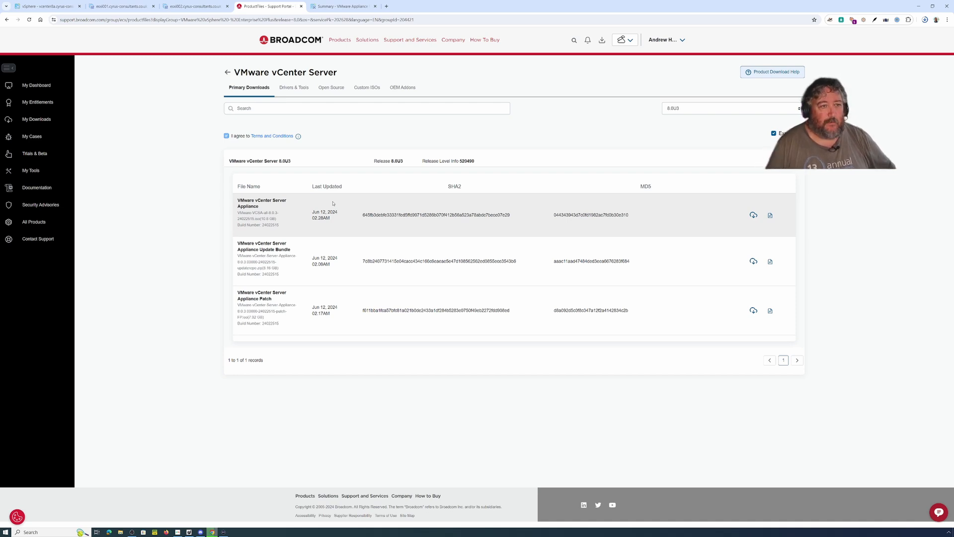
{"action": "left_click", "coordinate": [32, 7]}
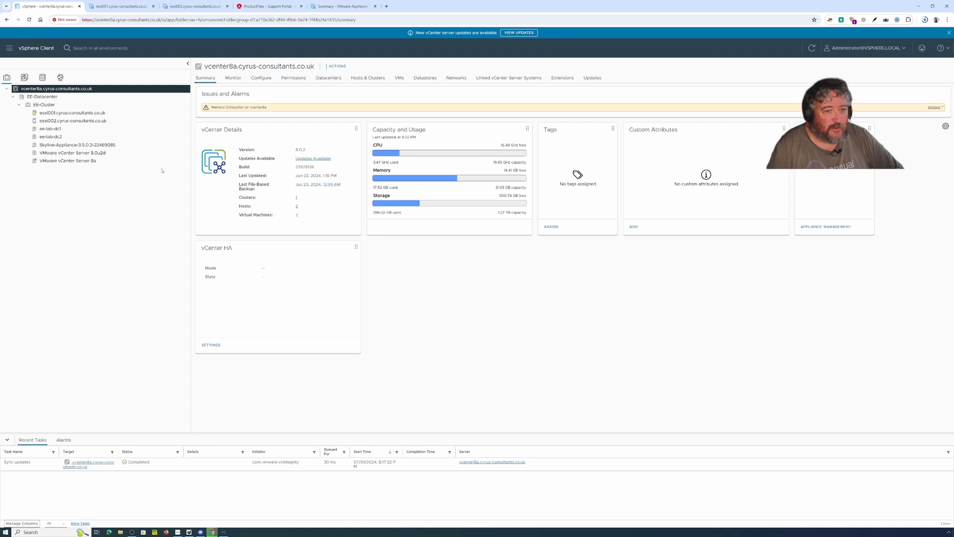